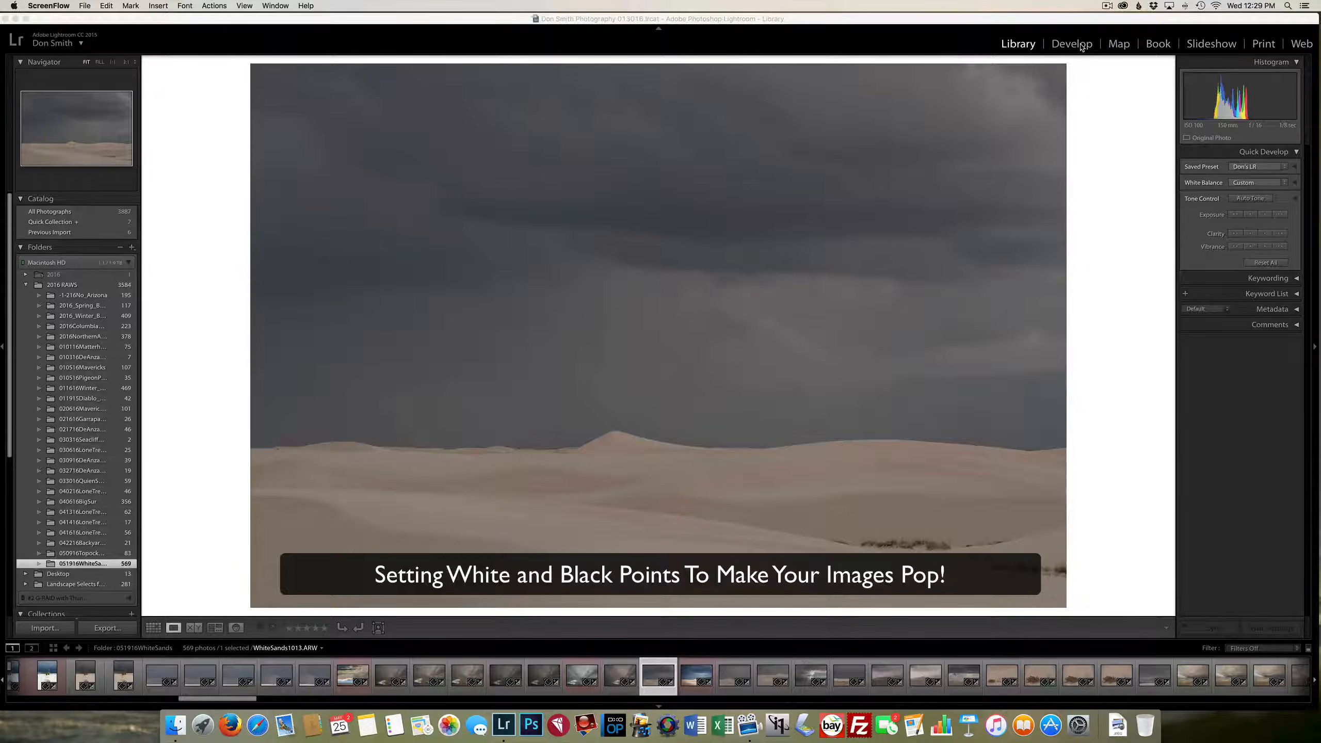
# Open the dune photo for developing and set its white and black points with Whites at +86 and Blacks at −51
pyautogui.click(1080, 47)
pyautogui.click(1080, 47)
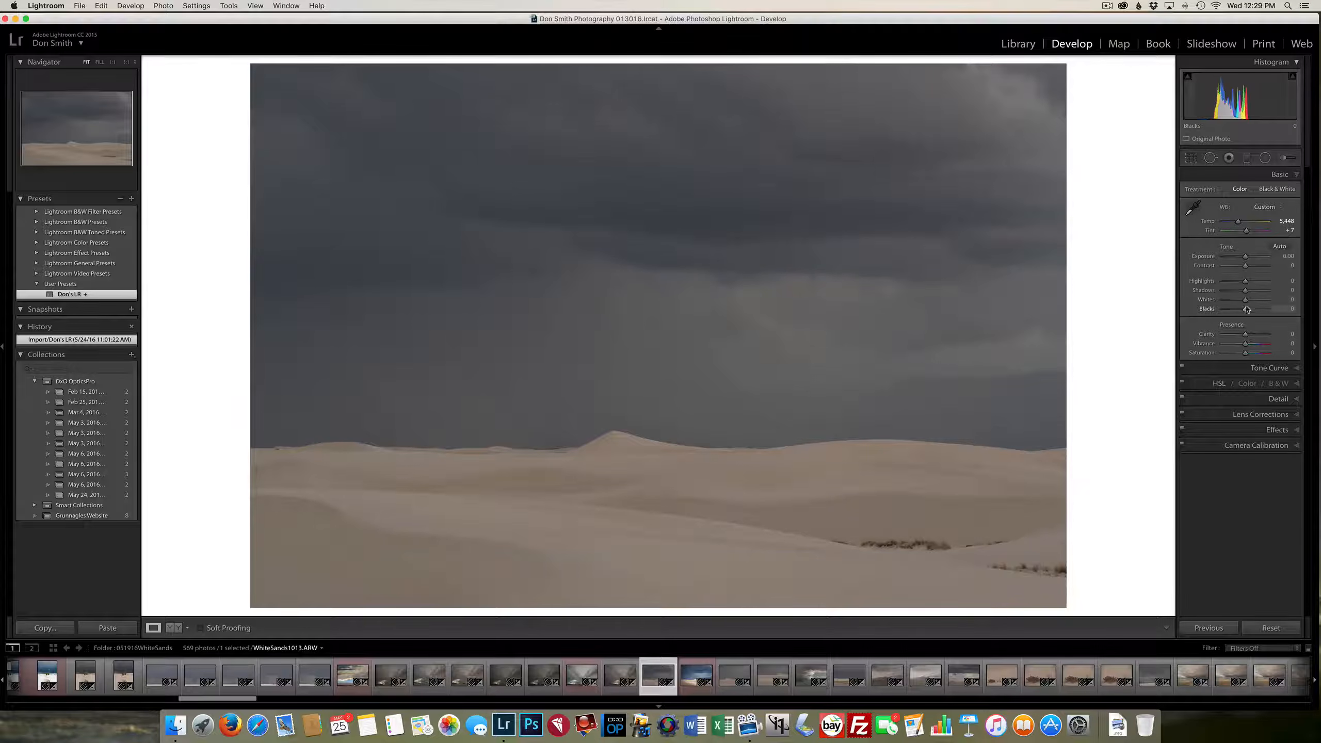
pyautogui.click(1295, 176)
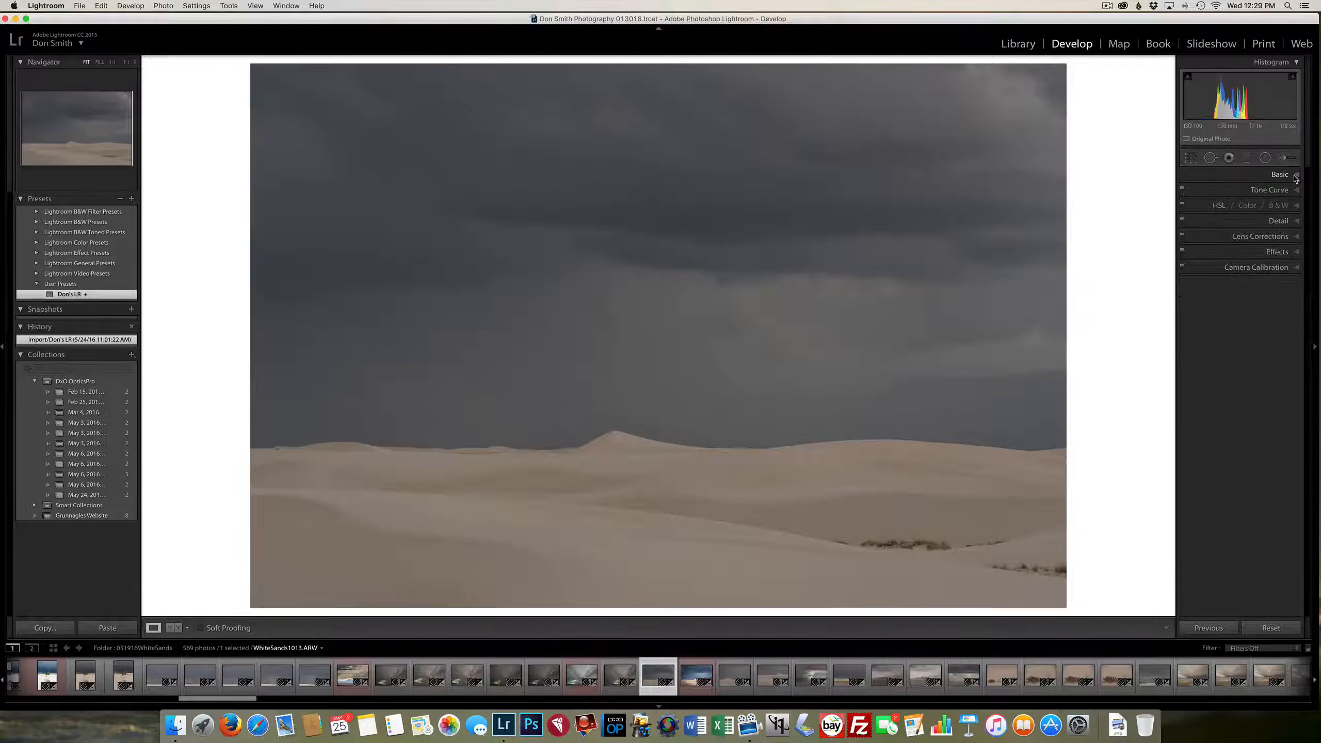
pyautogui.click(1295, 176)
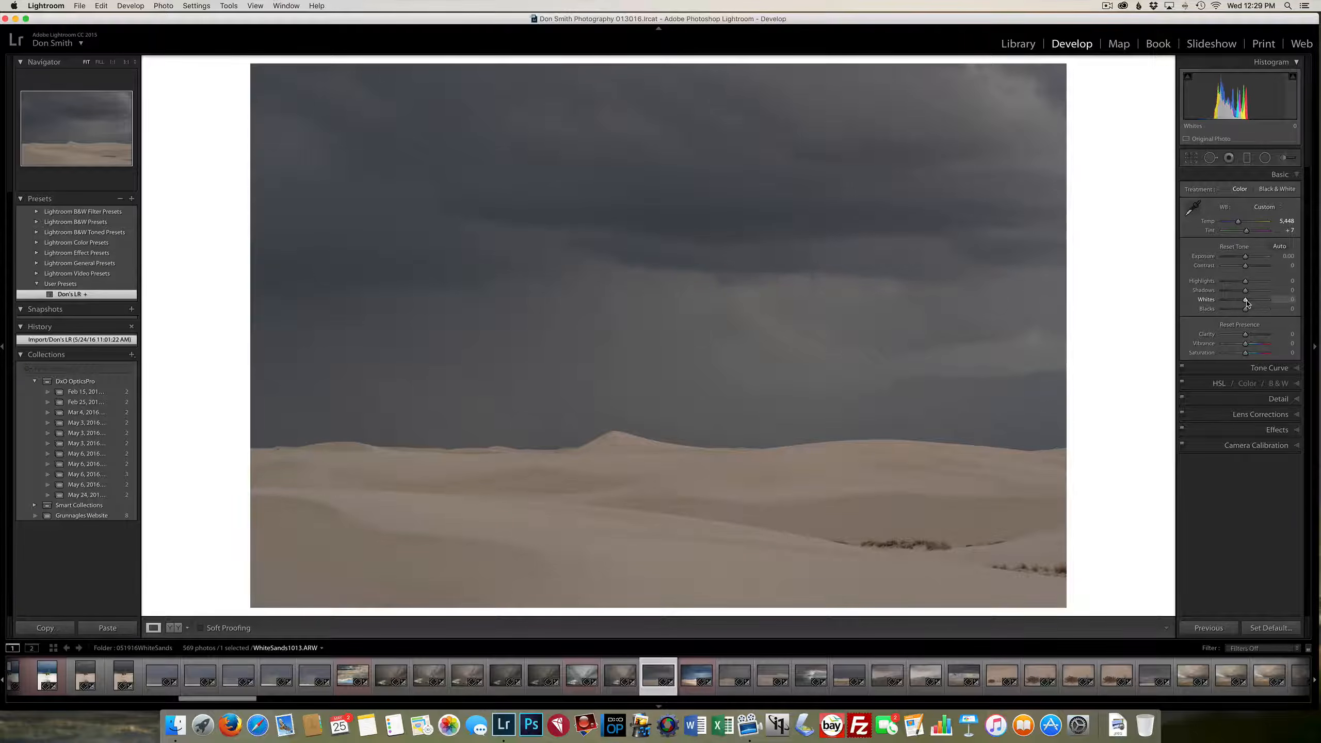
pyautogui.moveTo(1246, 303); pyautogui.dragTo(1265, 305)
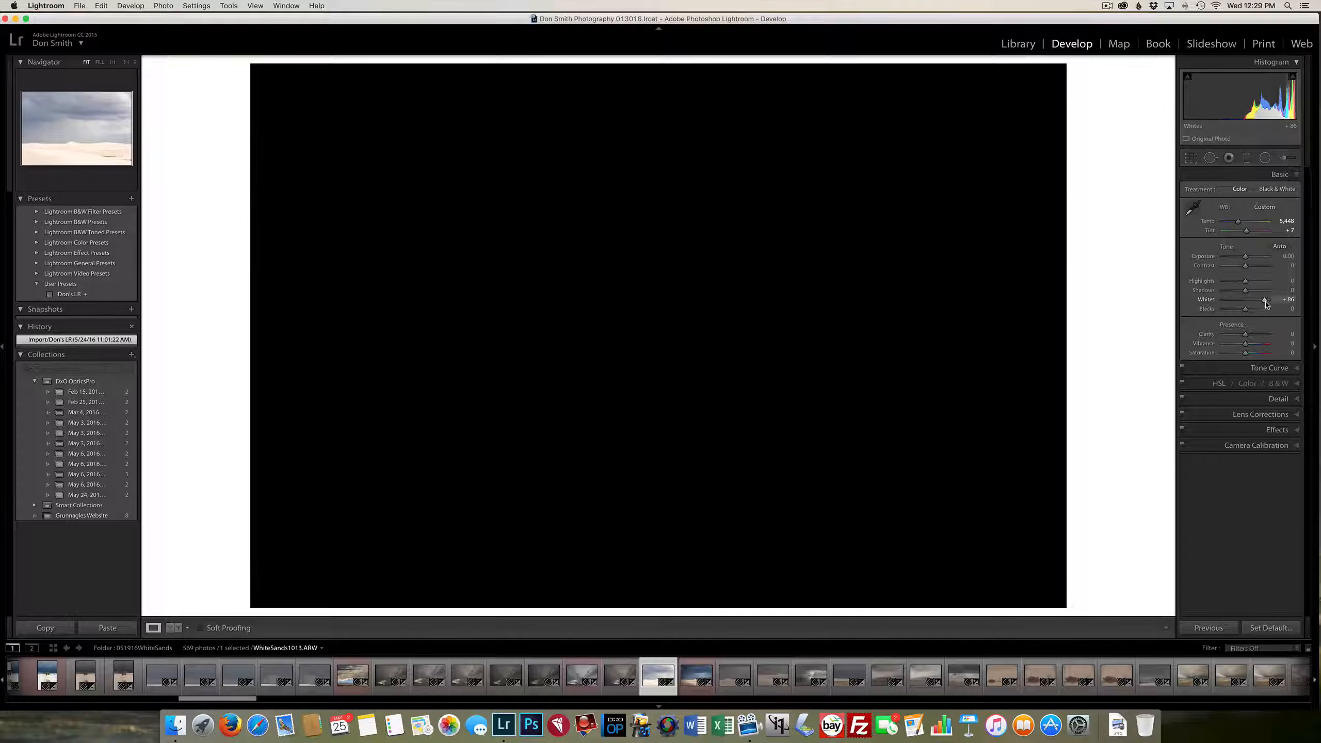
pyautogui.moveTo(1266, 305); pyautogui.dragTo(1265, 305)
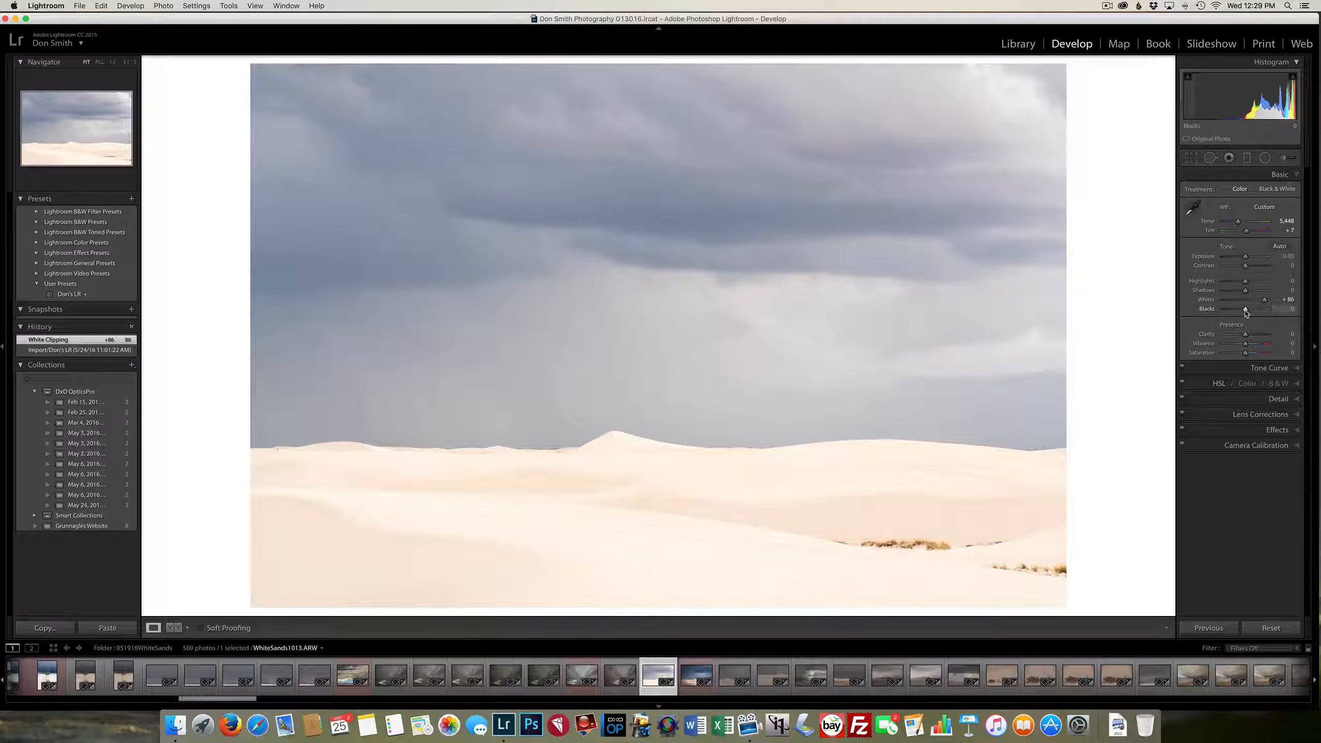
pyautogui.press('alt')
pyautogui.moveTo(1246, 312); pyautogui.dragTo(1234, 319)
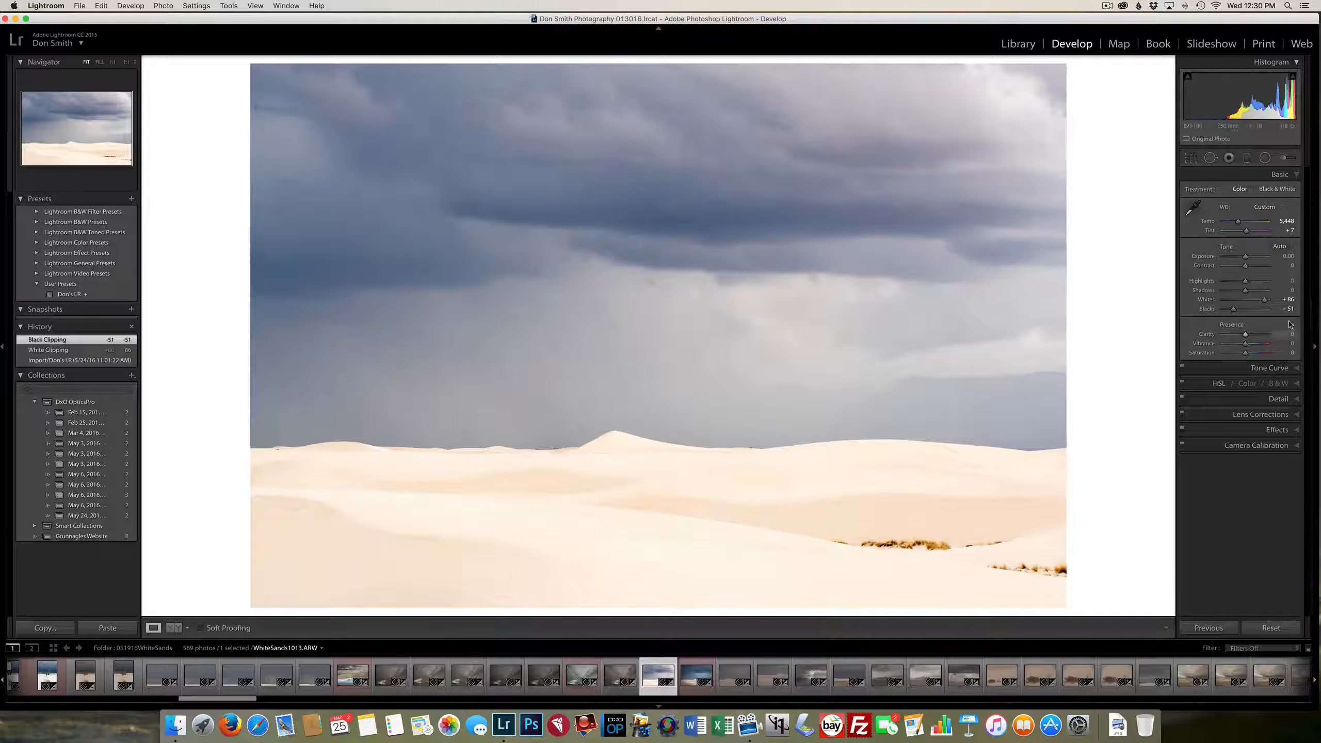
# Set the photo's Highlights to −100, Shadows to −26 and Exposure to −2.25
pyautogui.moveTo(1249, 285); pyautogui.dragTo(1196, 286)
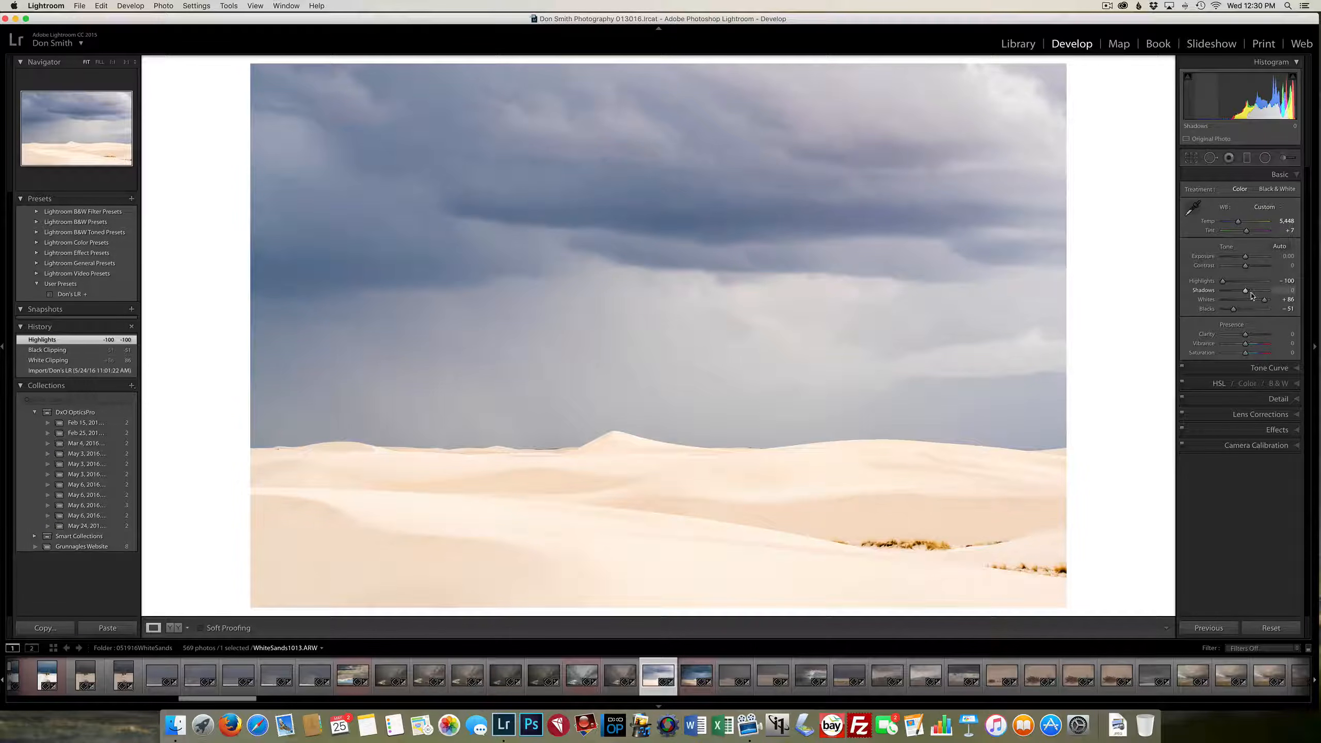
pyautogui.moveTo(1248, 293); pyautogui.dragTo(1239, 293)
pyautogui.moveTo(1240, 293); pyautogui.dragTo(1235, 264)
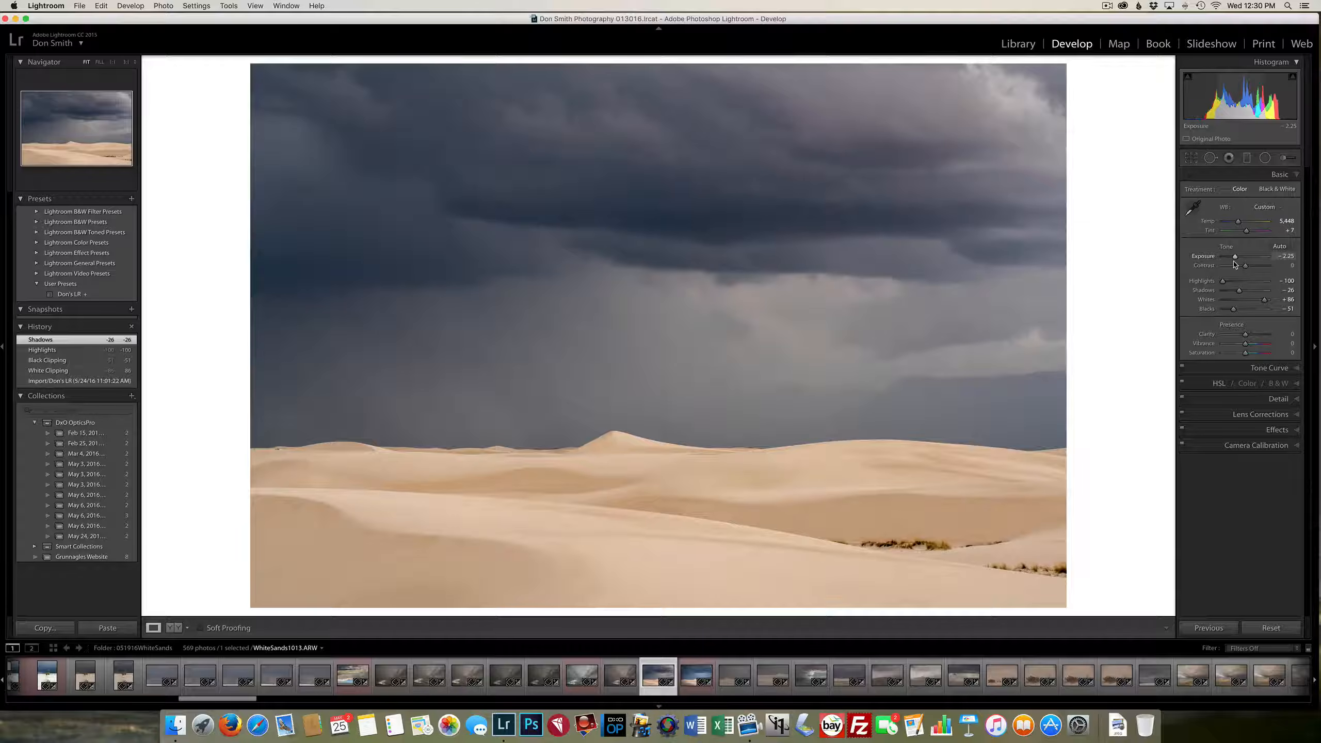
# Refine the tone to Whites +92, Blacks −67 and Exposure −2.40, and cool the white balance temperature to 5,050
pyautogui.moveTo(1235, 264); pyautogui.dragTo(1232, 314)
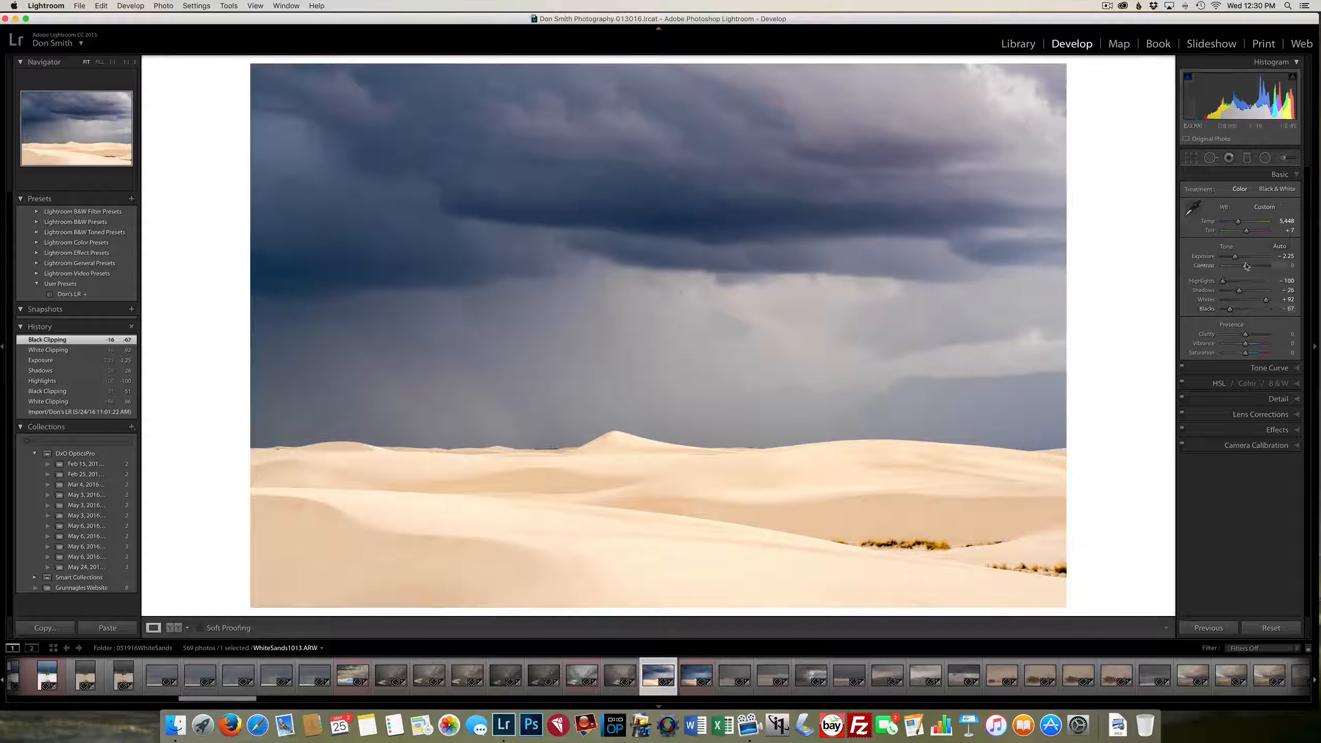
pyautogui.moveTo(1235, 257); pyautogui.dragTo(1235, 261)
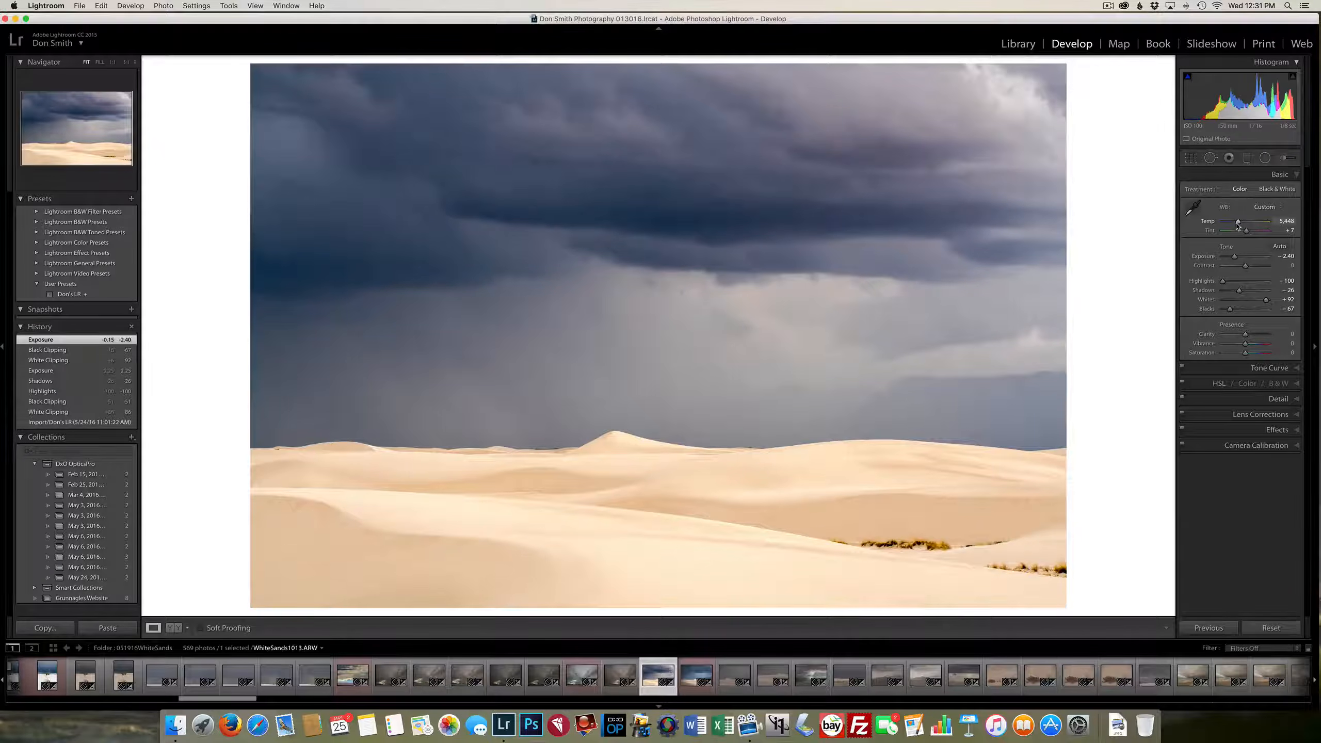
pyautogui.moveTo(1238, 222); pyautogui.dragTo(1237, 224)
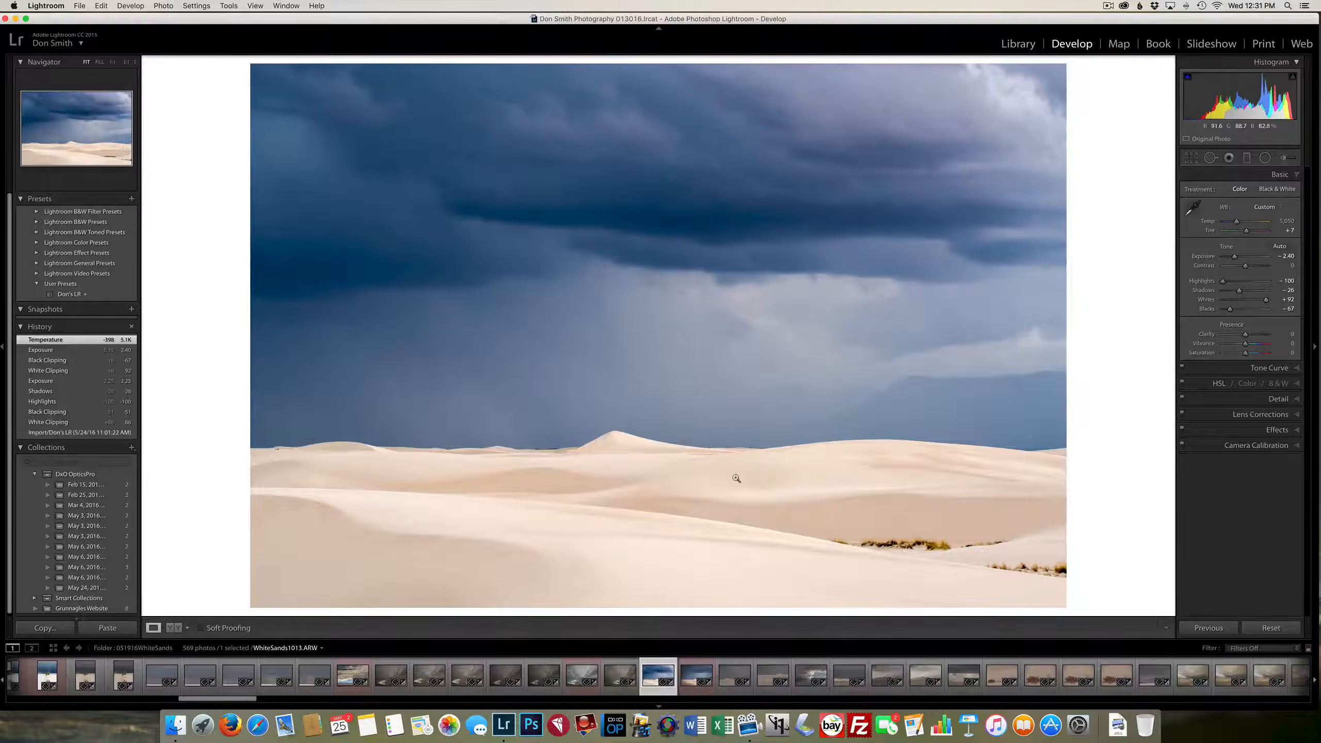
# Set the Lights region of the tone curve to +3 and look at the point curve before returning to the region adjustments
pyautogui.click(1214, 370)
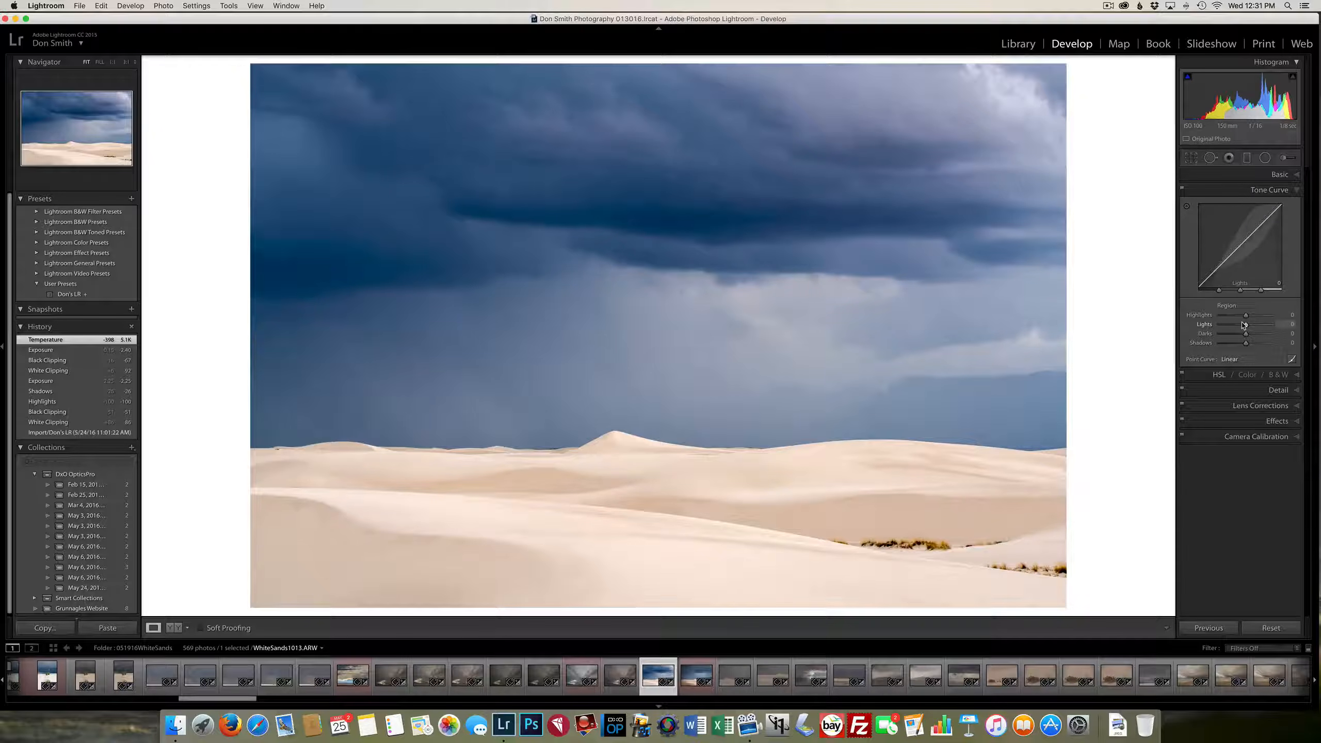
pyautogui.moveTo(1243, 325)
pyautogui.mouseDown()
pyautogui.moveTo(1220, 328)
pyautogui.moveTo(1245, 329)
pyautogui.mouseUp()
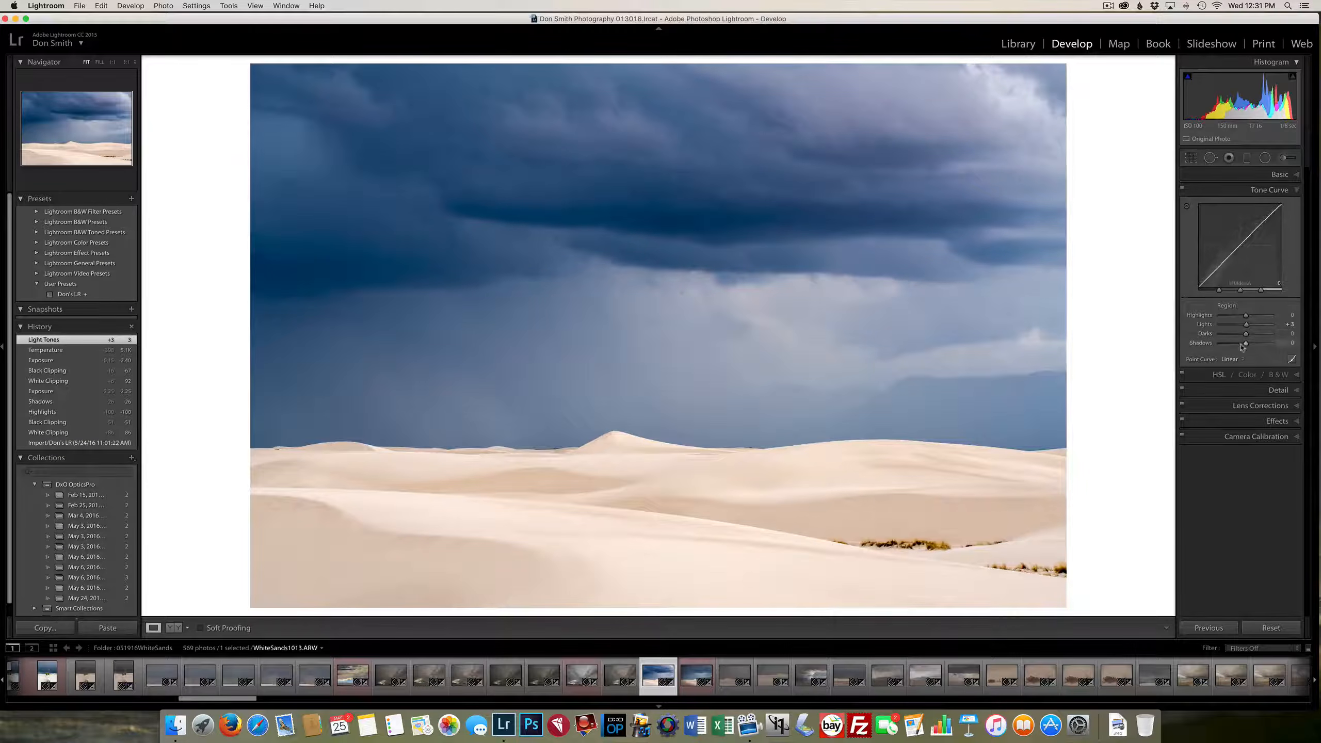
pyautogui.click(1293, 359)
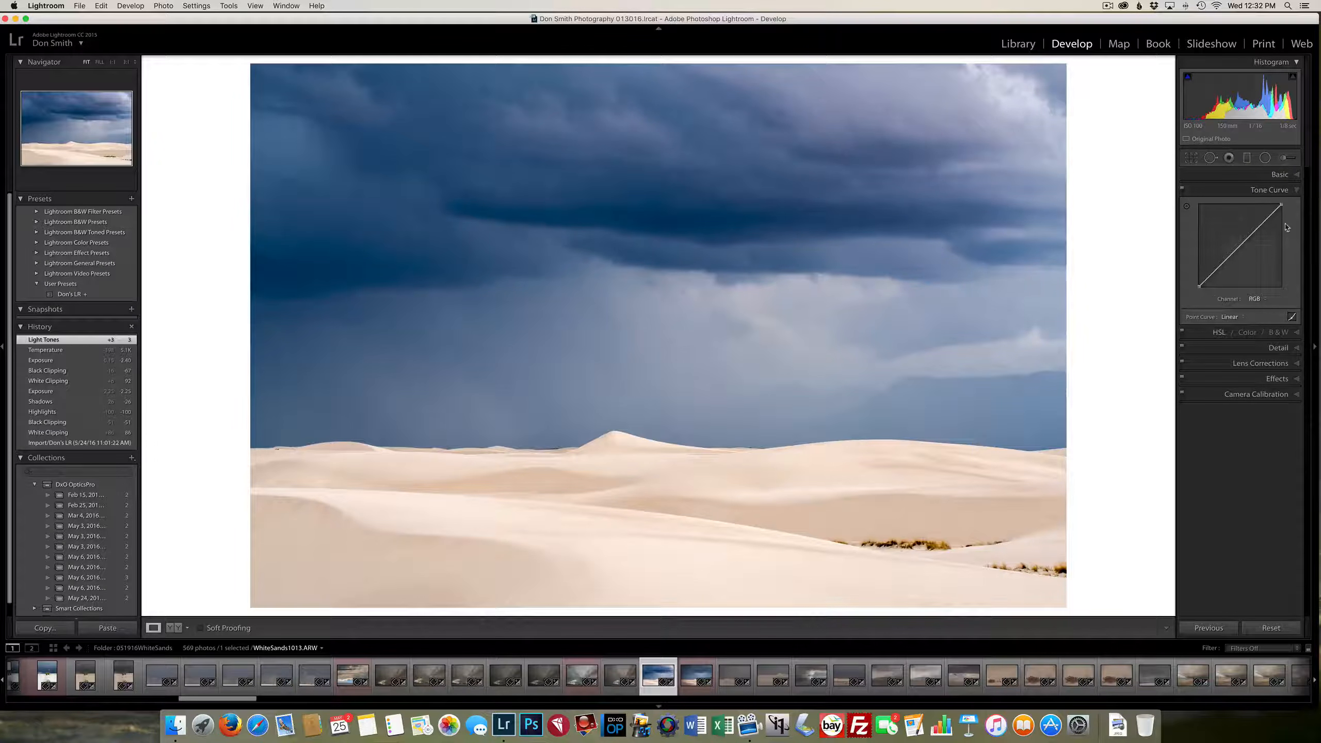
pyautogui.click(1292, 318)
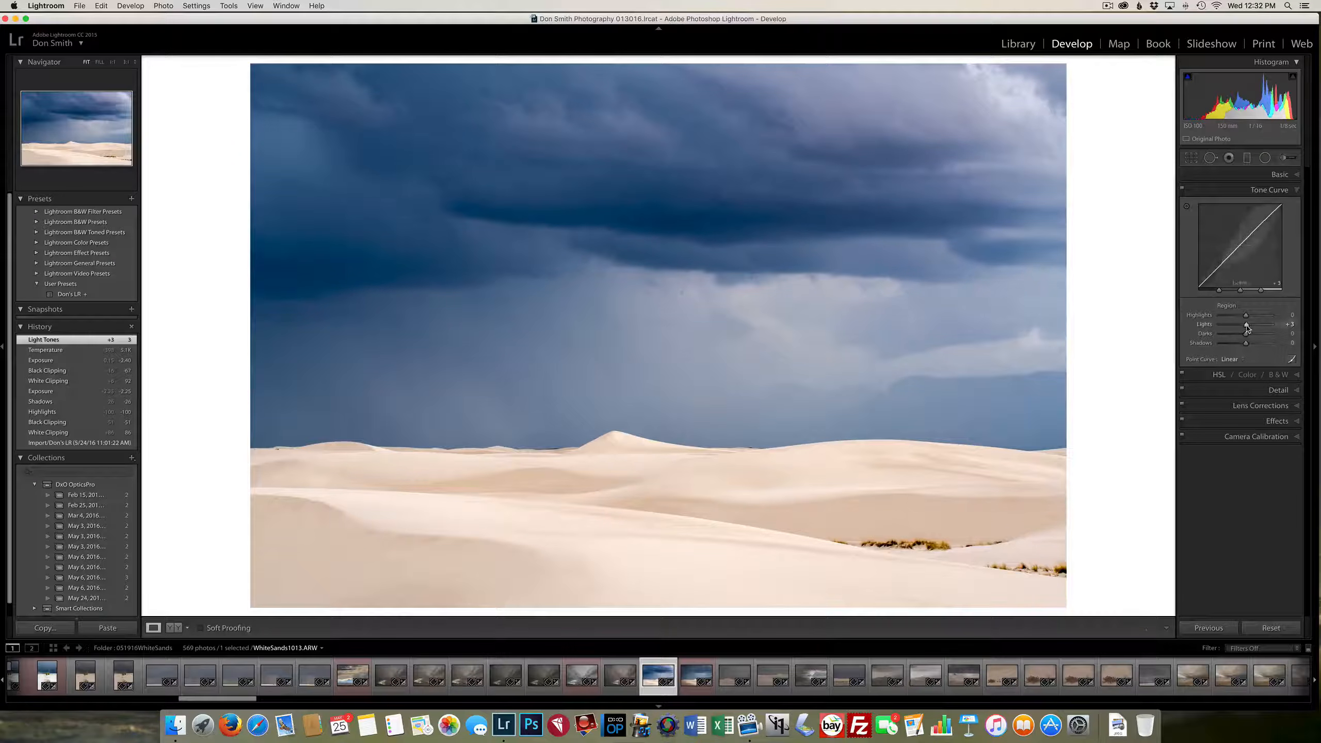
# Set the Highlights region of the tone curve to −100
pyautogui.click(1256, 179)
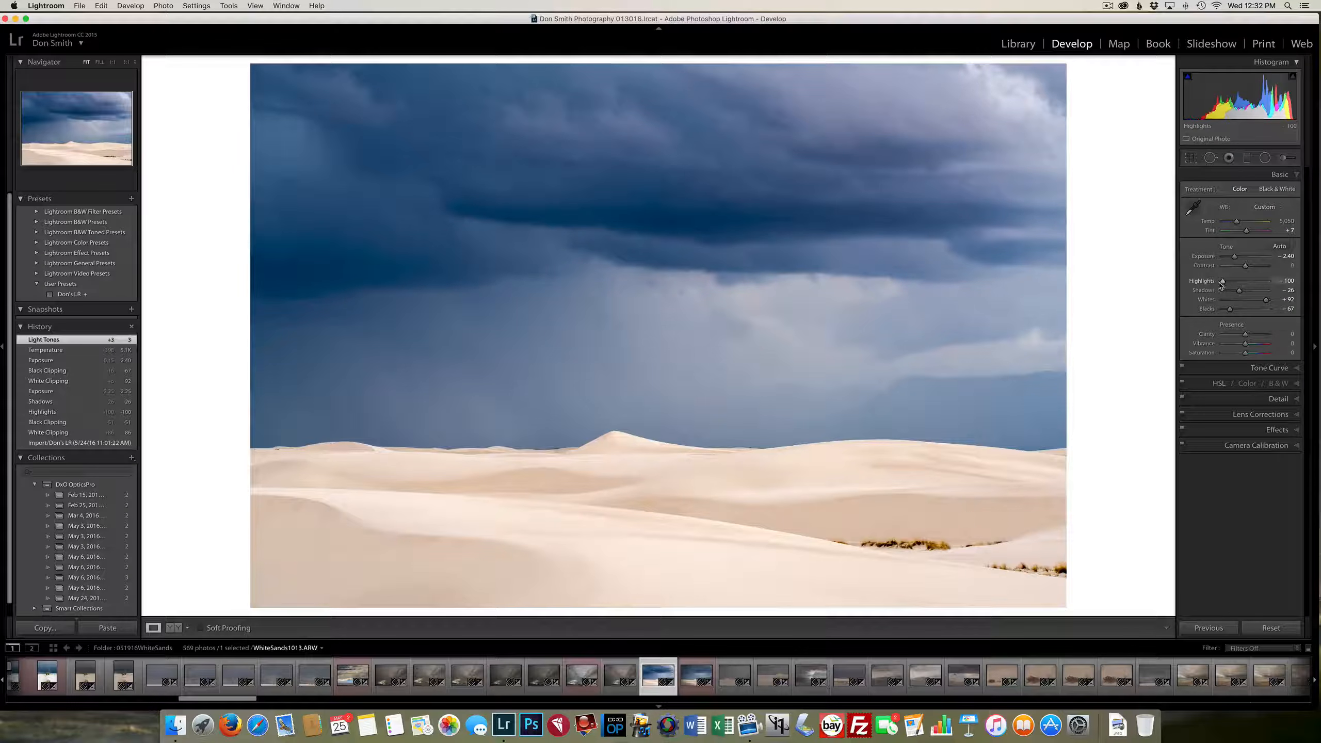
pyautogui.click(1229, 369)
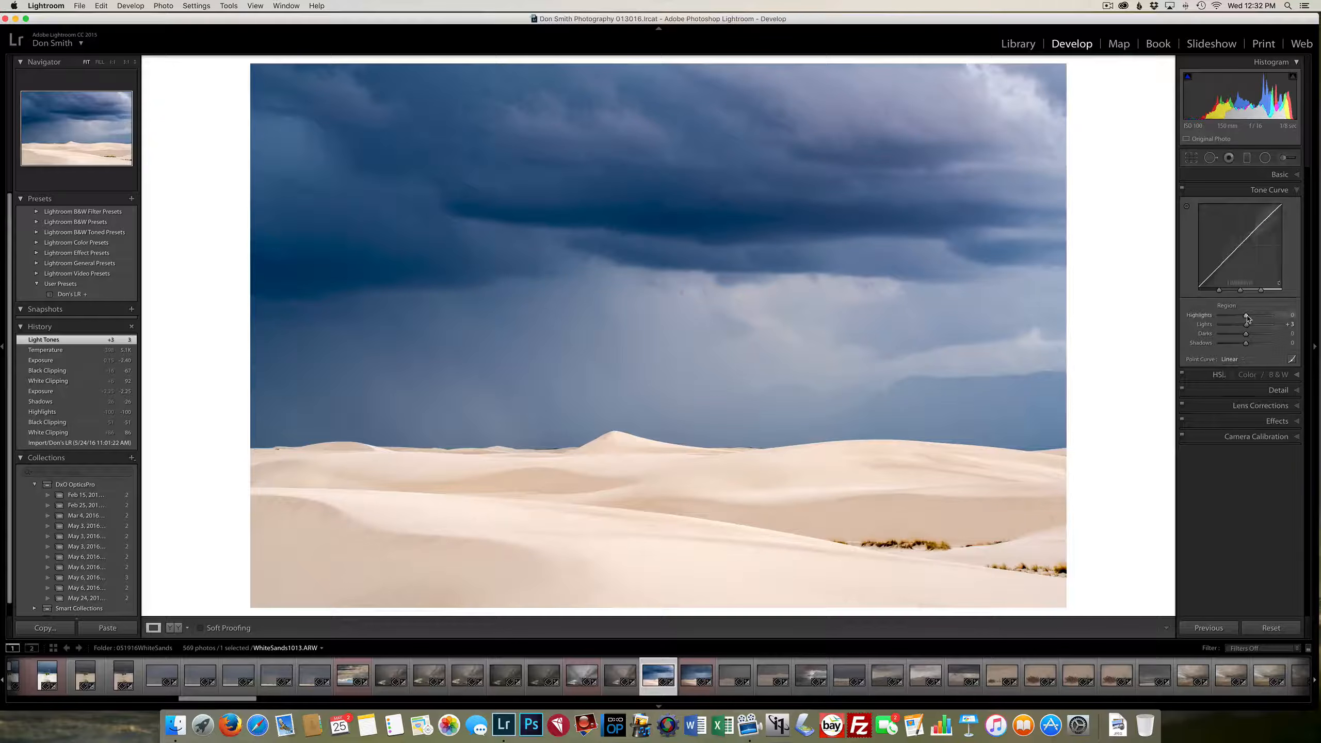
pyautogui.moveTo(1246, 317); pyautogui.dragTo(1207, 325)
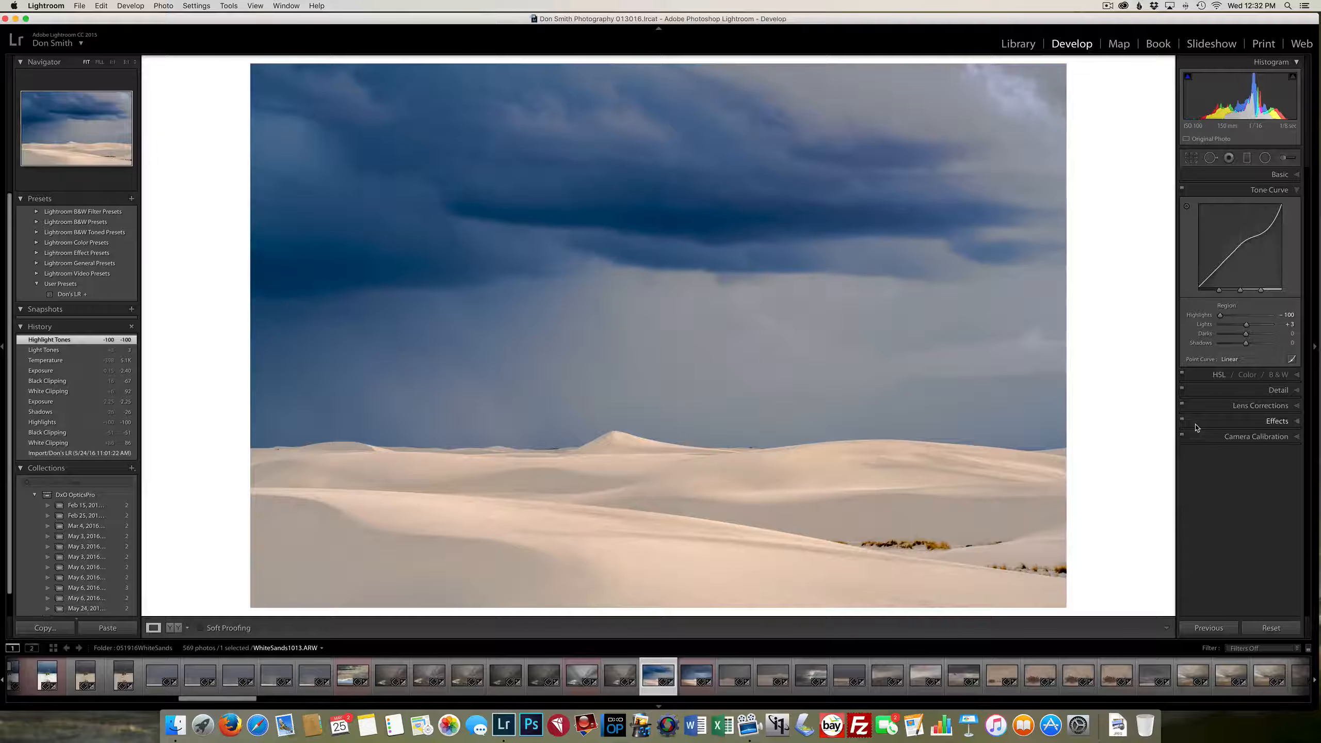
# Set the sharpening Masking to 61 while previewing the edge mask
pyautogui.click(1236, 394)
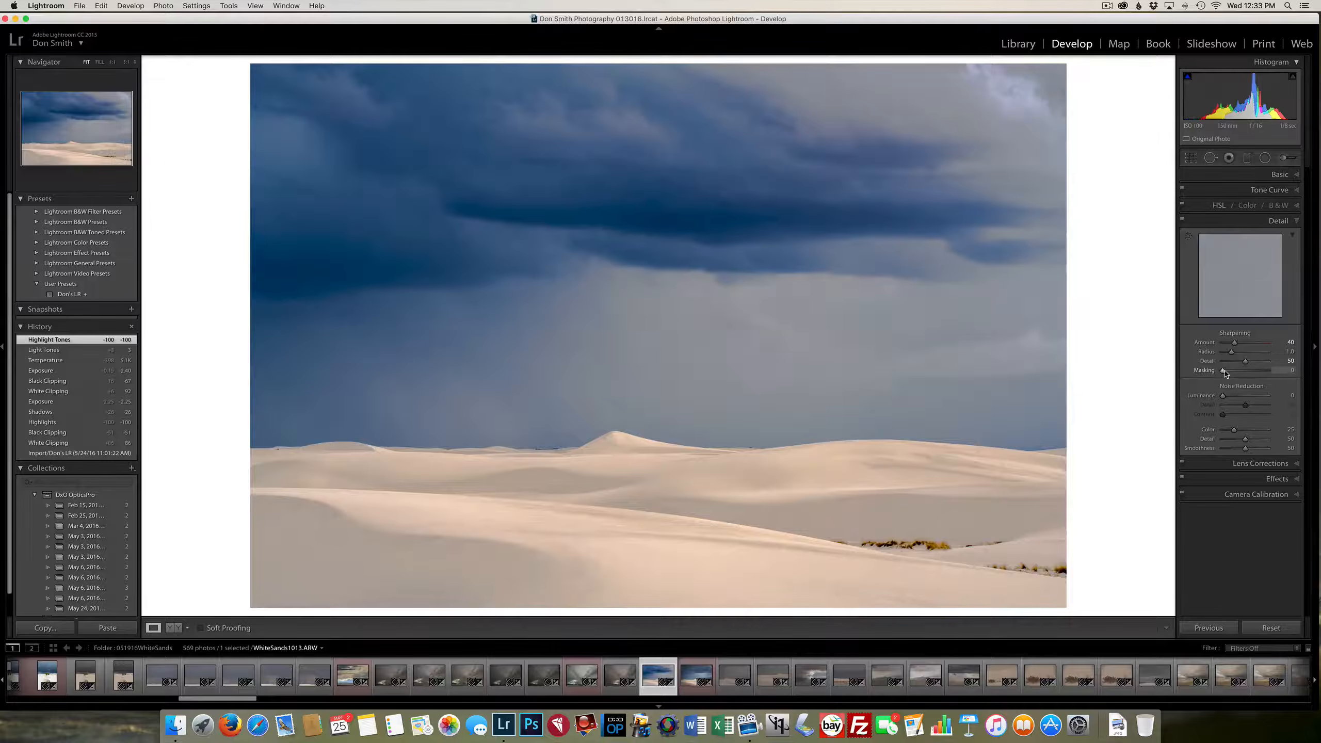
pyautogui.moveTo(1223, 370); pyautogui.dragTo(1252, 372)
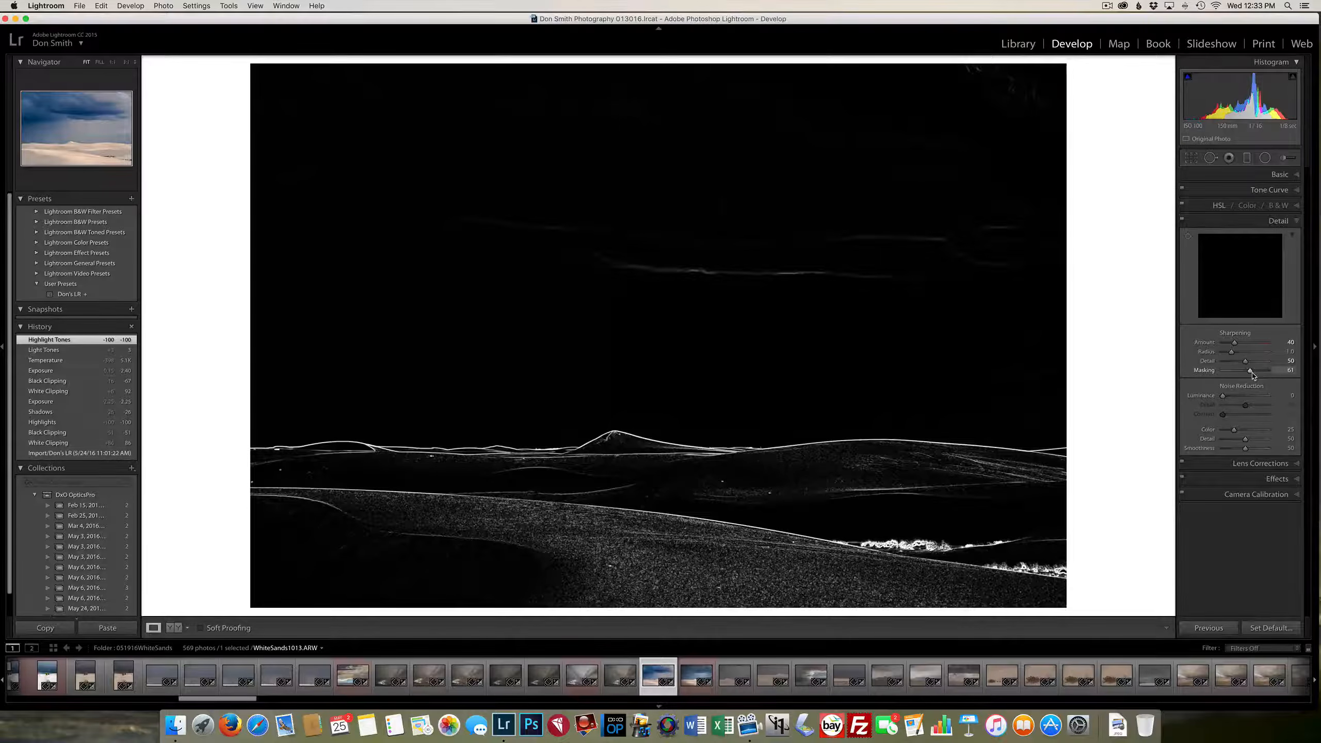
pyautogui.moveTo(1252, 374); pyautogui.dragTo(1252, 374)
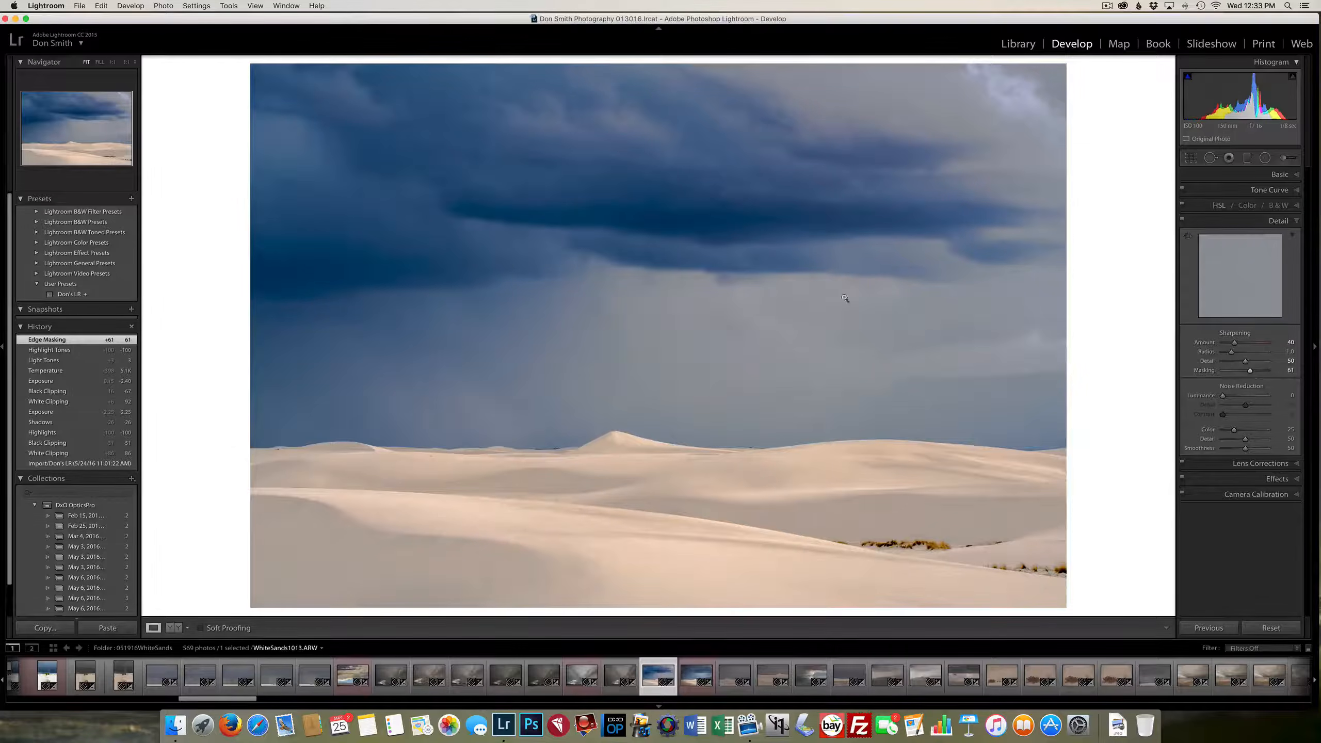
# Start Spot Removal with Visualize Spots on and heal the dust spots in the central sky and just above the dunes' right side
pyautogui.click(1207, 160)
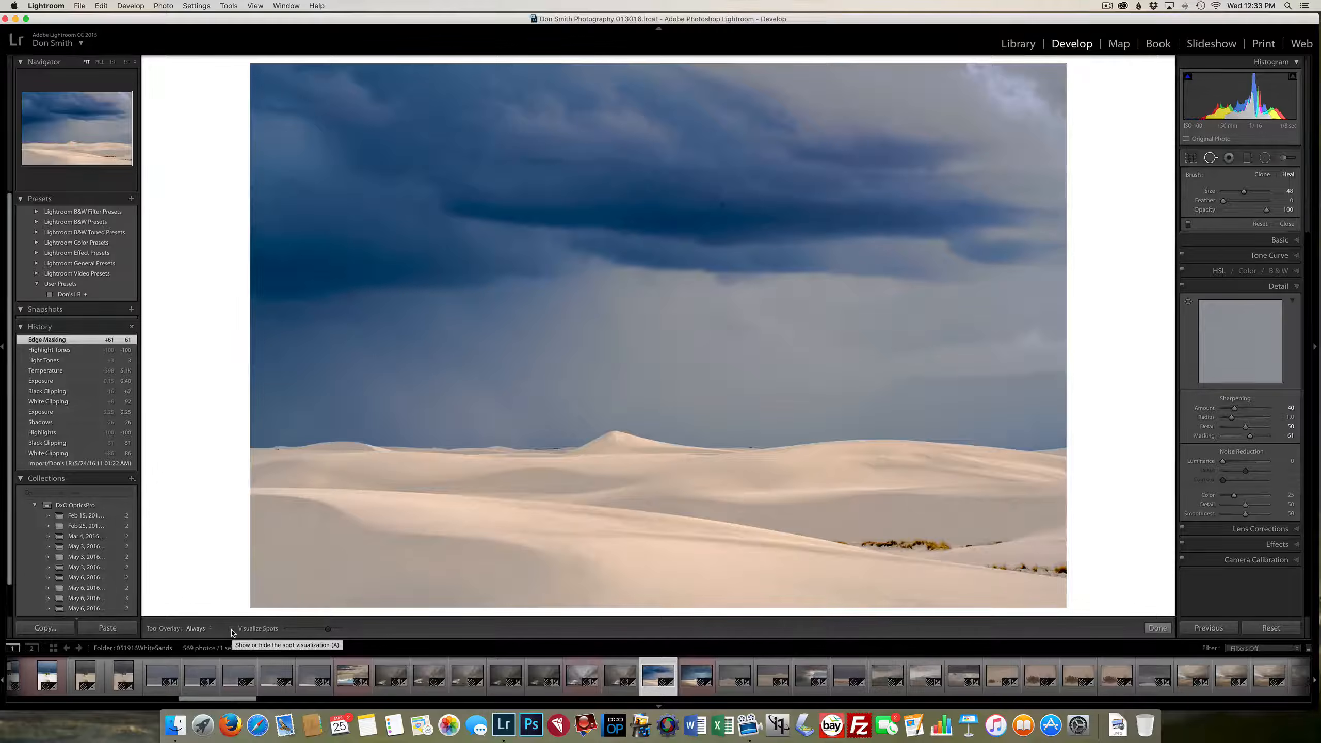
pyautogui.click(237, 632)
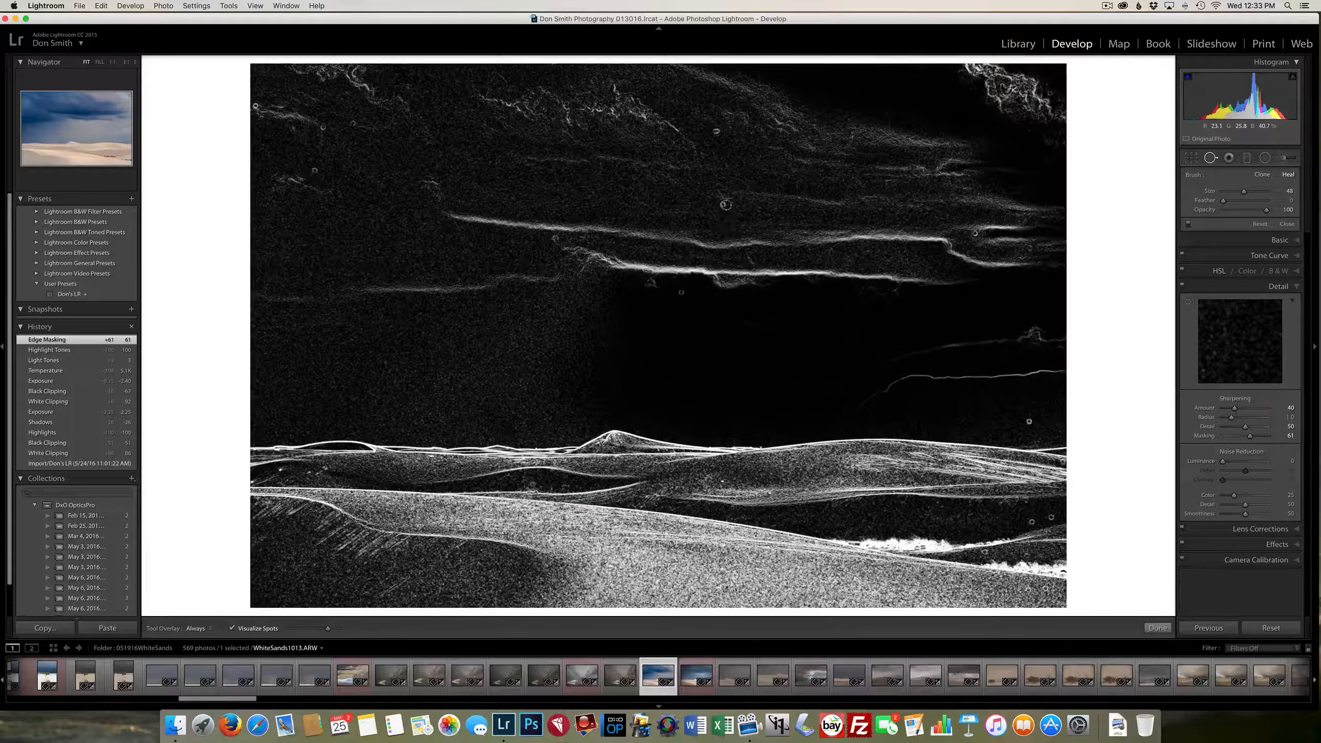
pyautogui.click(722, 203)
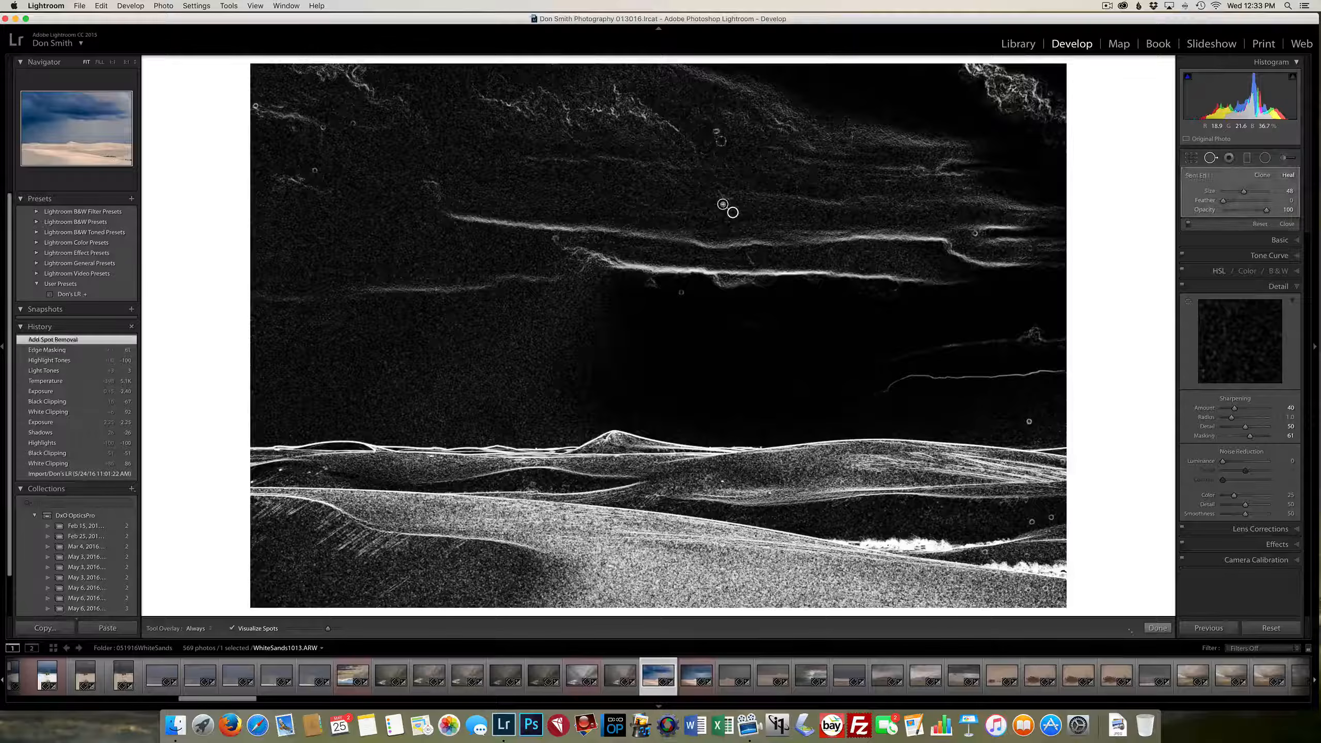
pyautogui.click(716, 132)
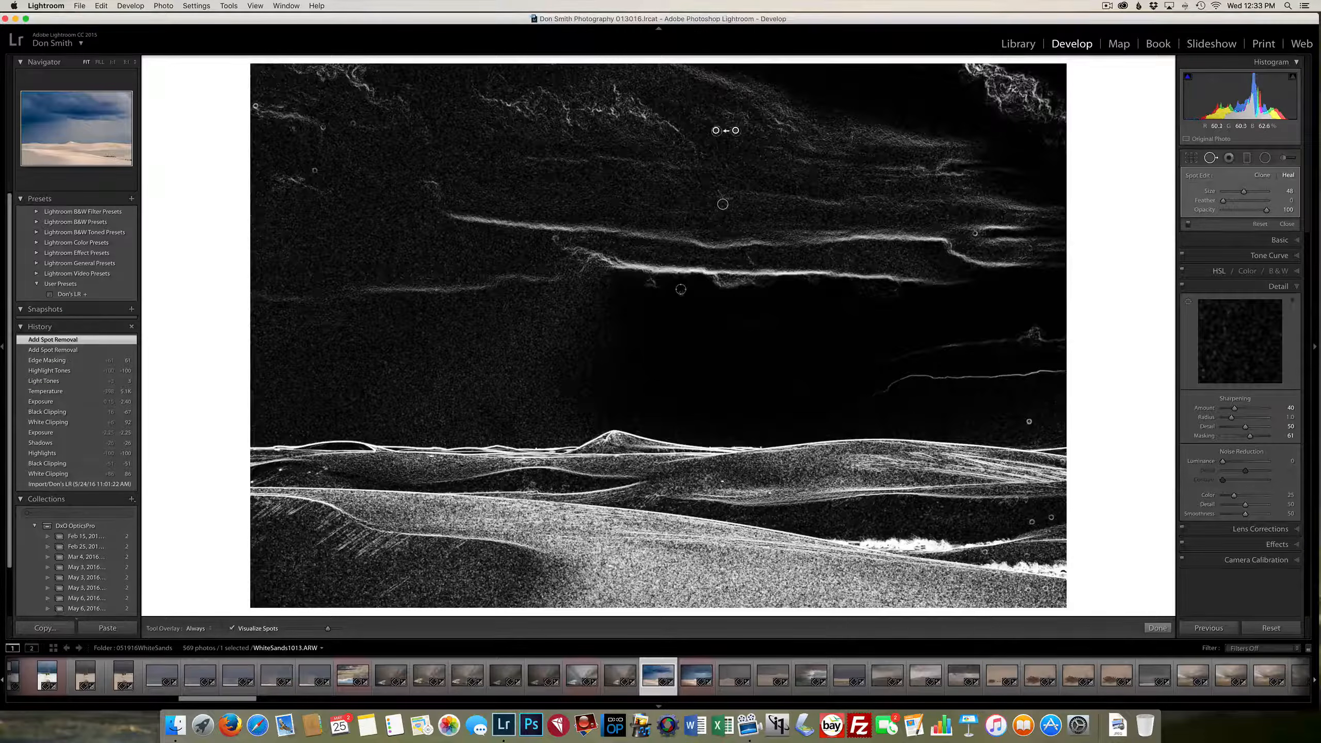
pyautogui.click(682, 292)
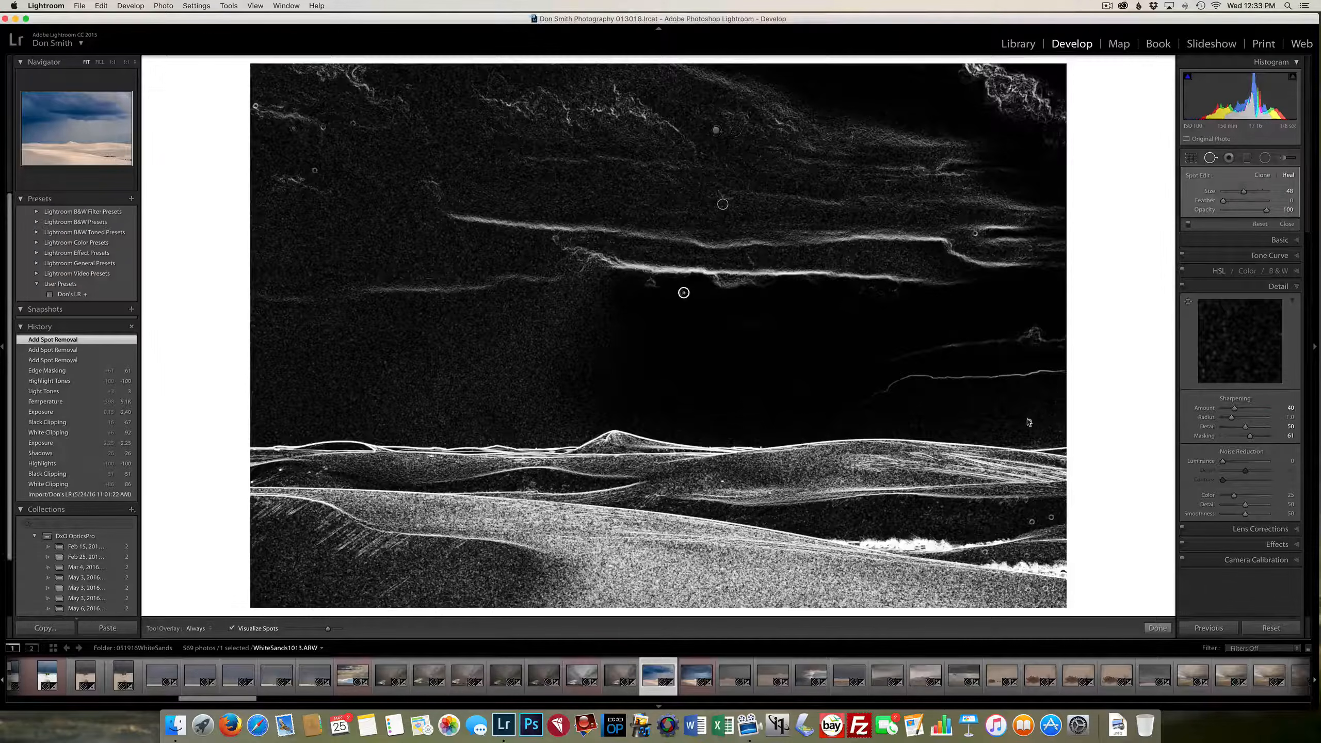
pyautogui.click(1030, 422)
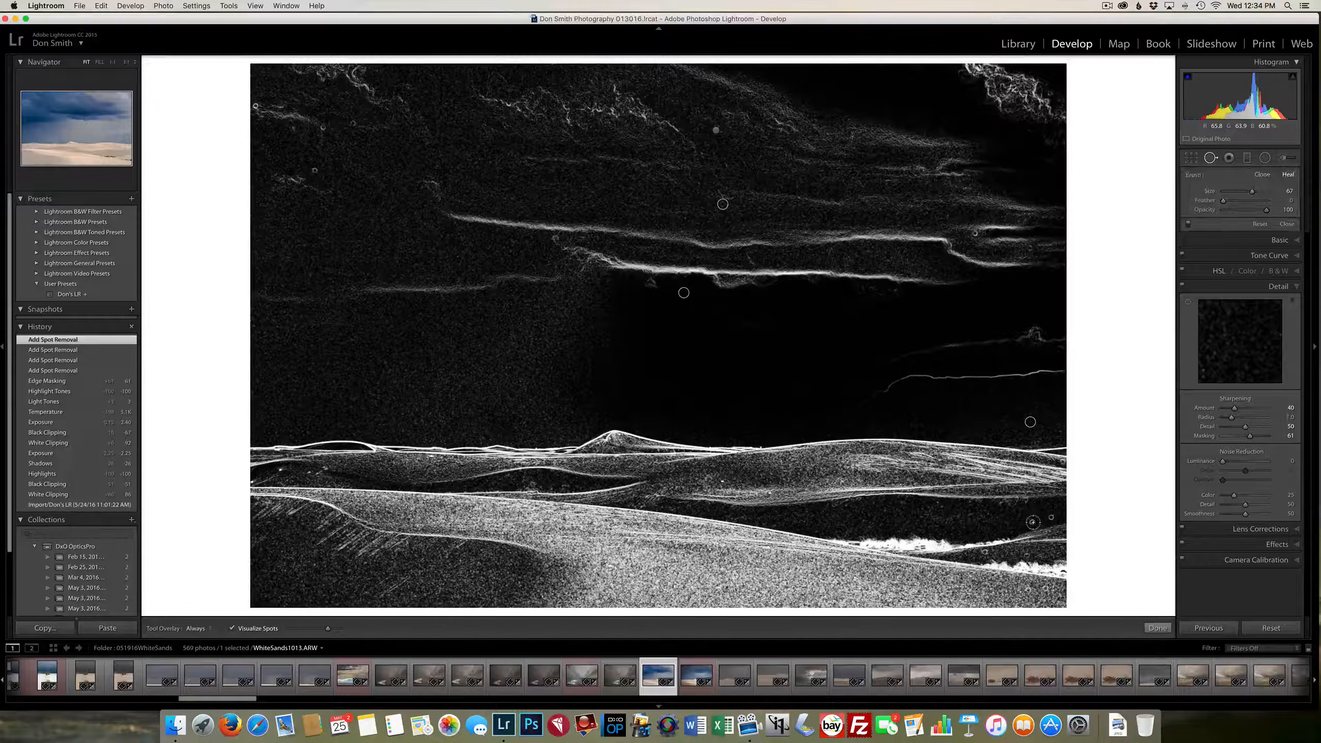
# Heal the dust spots on the dunes near the grass at the photo's lower right with a size 67 brush
pyautogui.click(1032, 521)
pyautogui.click(1052, 515)
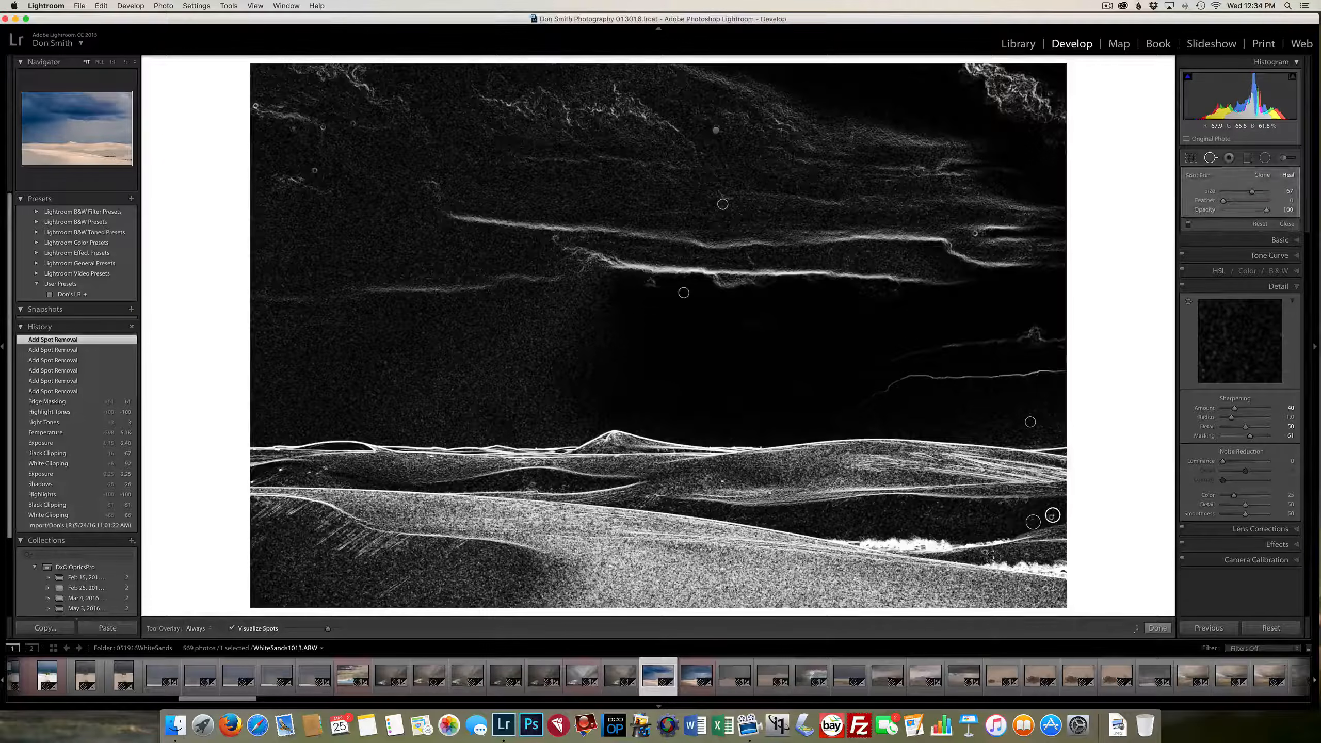
pyautogui.click(986, 552)
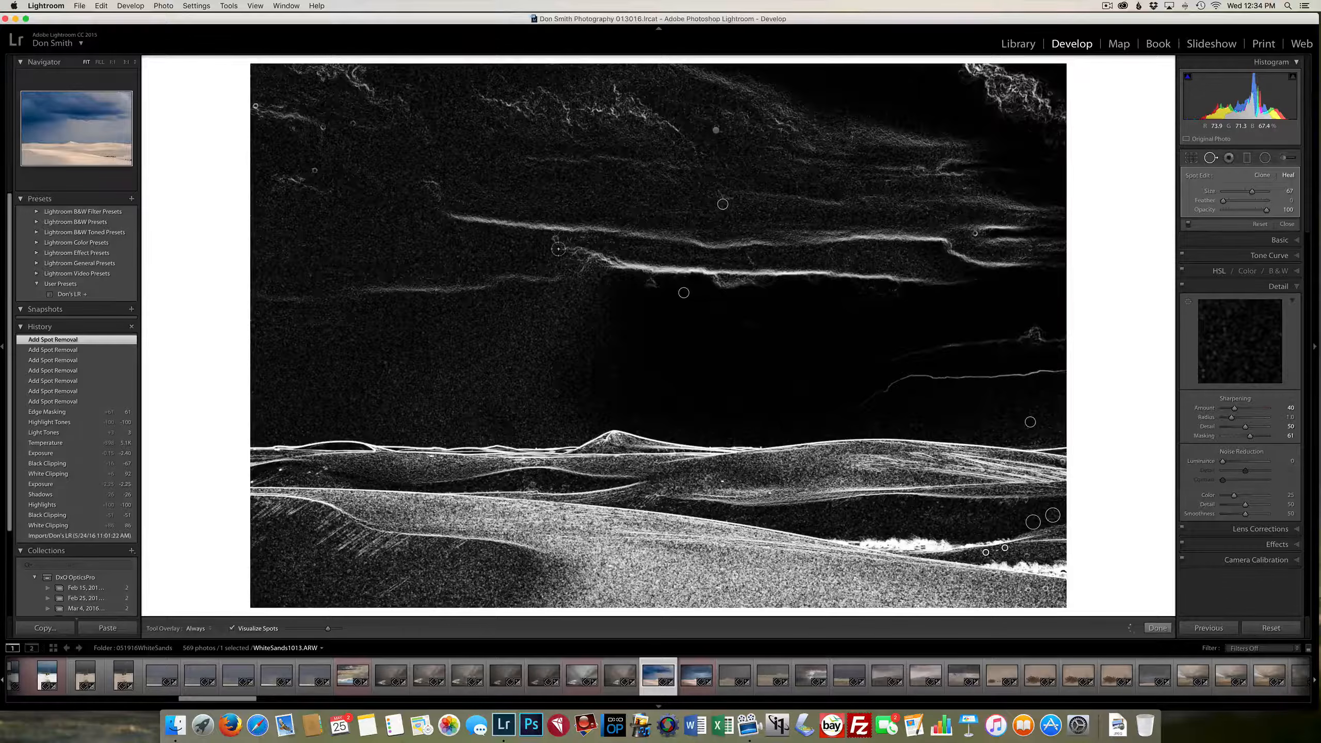
# Heal the dust spot in the left-centre sky and the cluster of spots in the photo's upper-left clouds
pyautogui.click(554, 239)
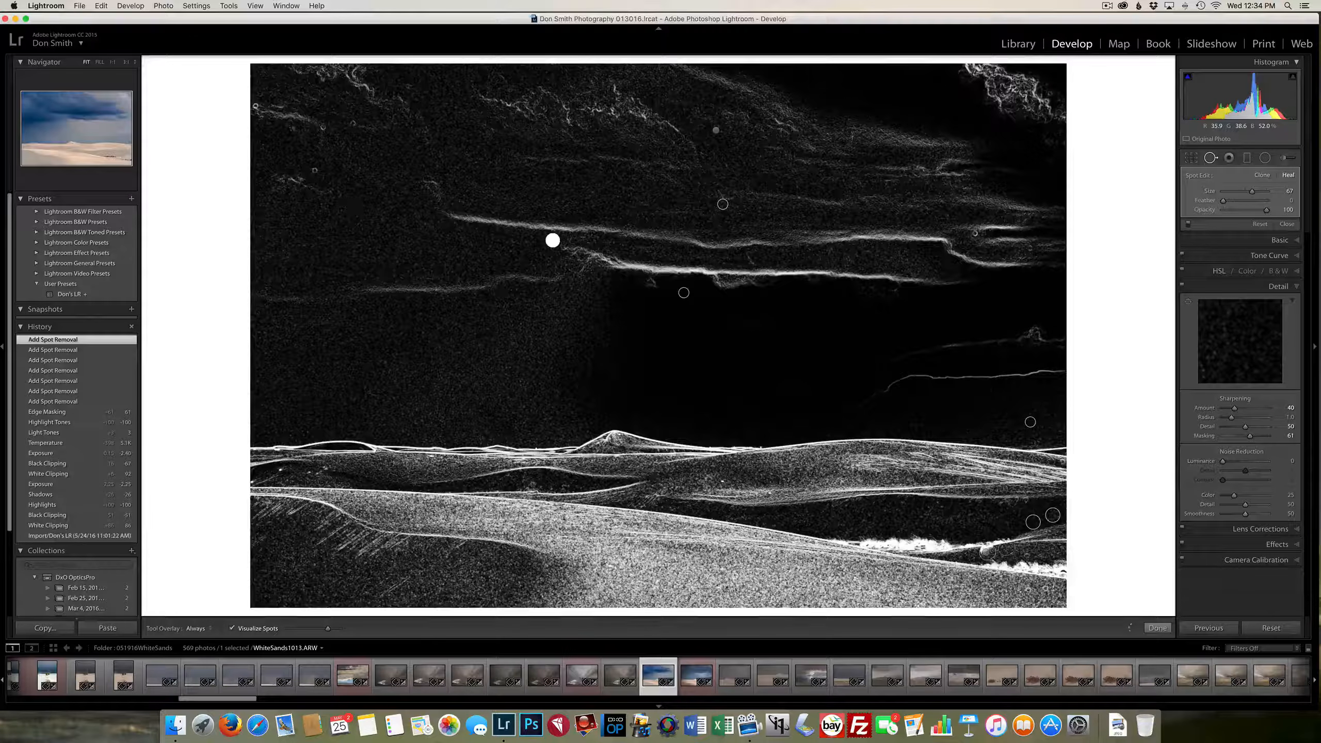
pyautogui.click(312, 168)
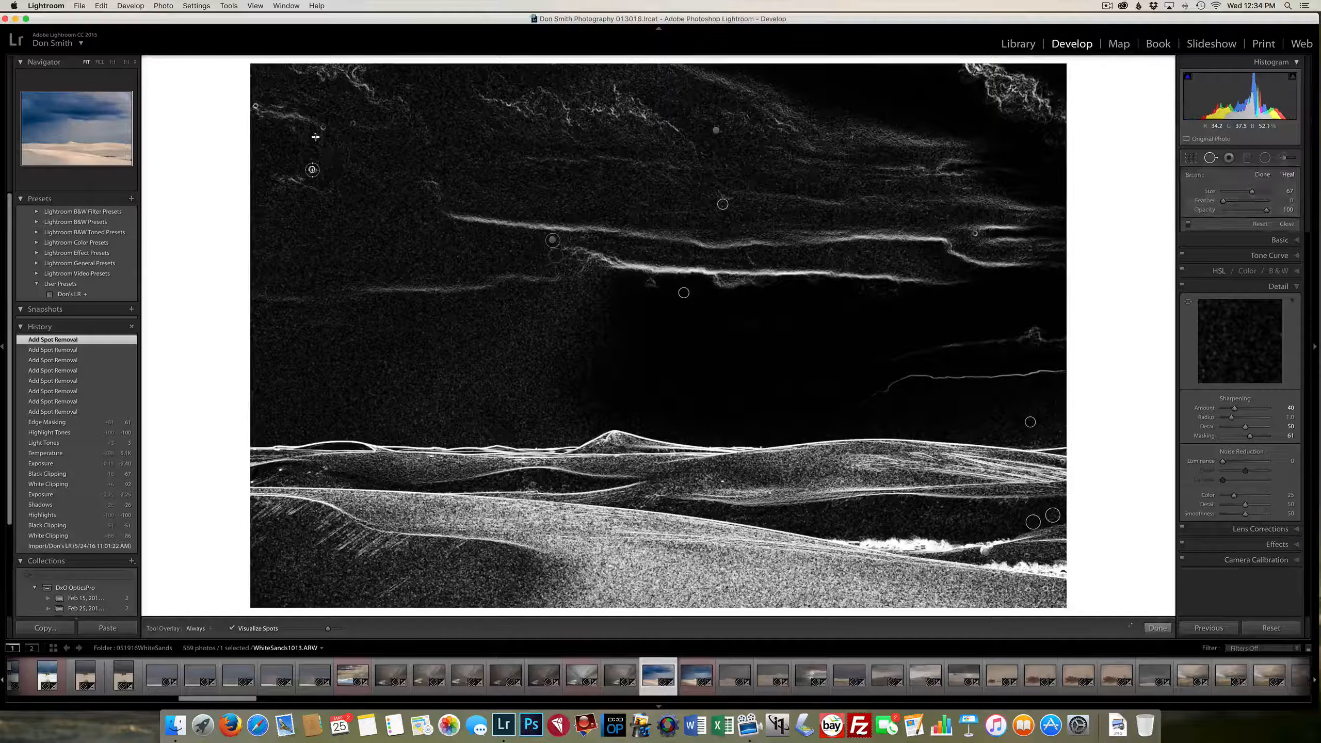
pyautogui.click(322, 127)
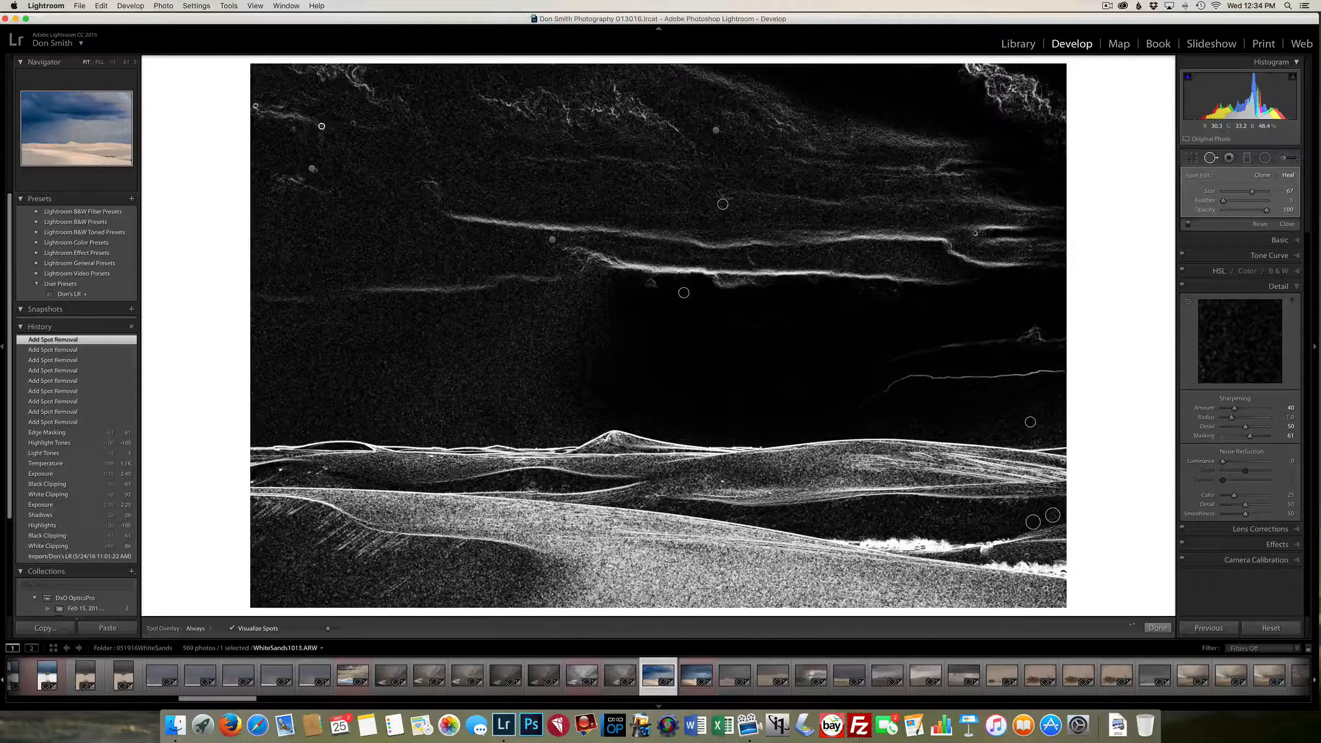
pyautogui.click(354, 122)
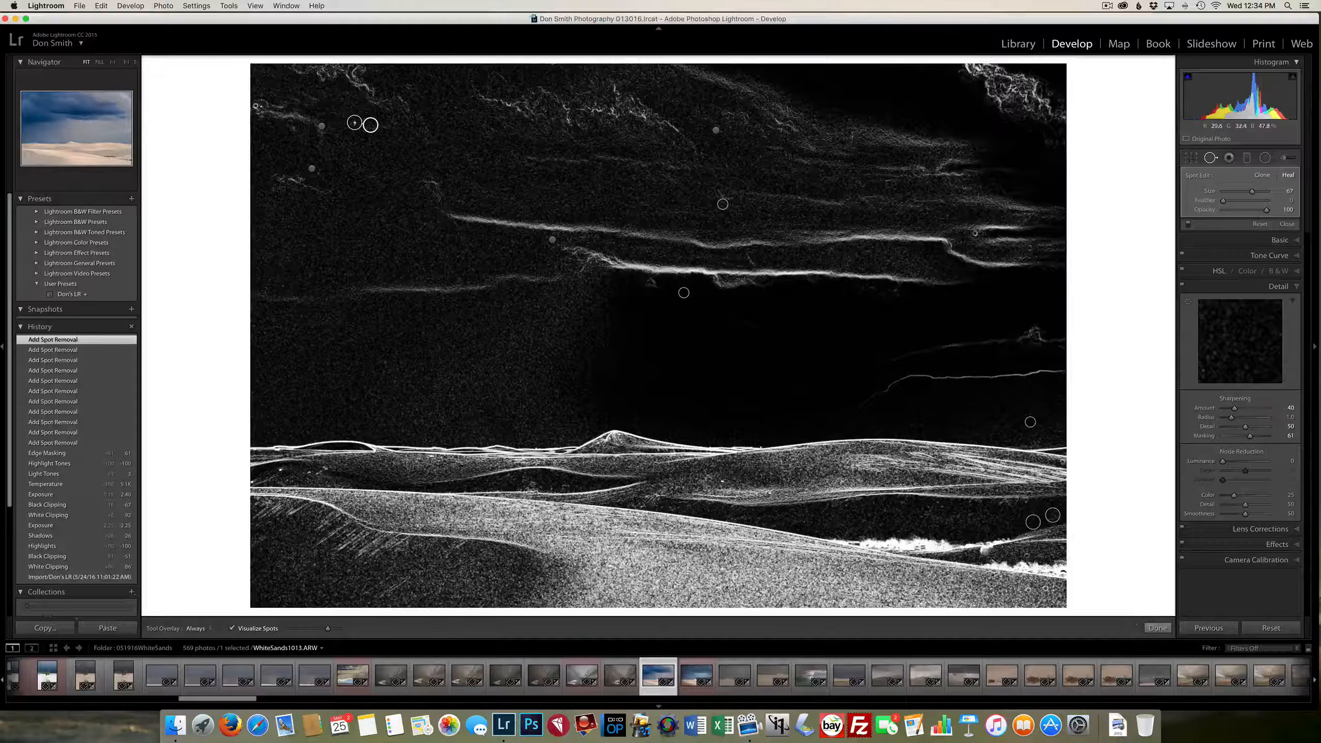
pyautogui.click(257, 106)
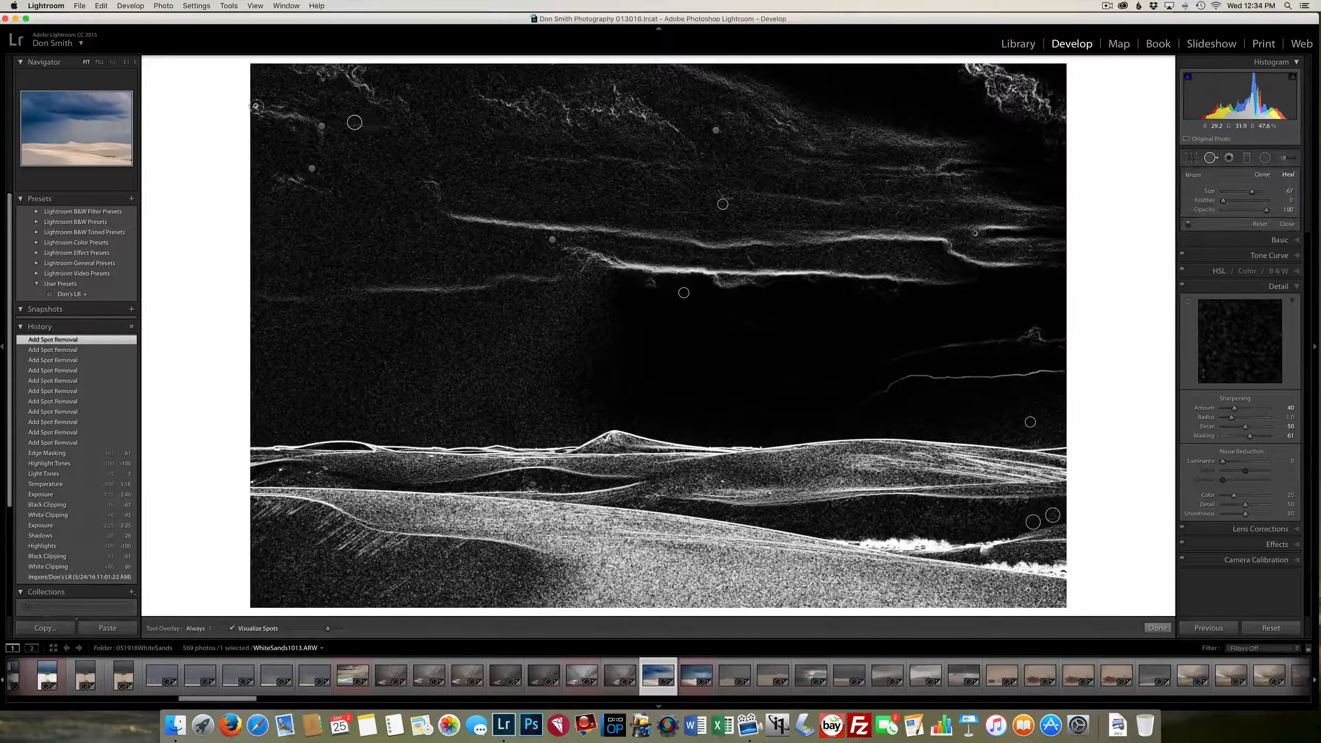
pyautogui.click(293, 130)
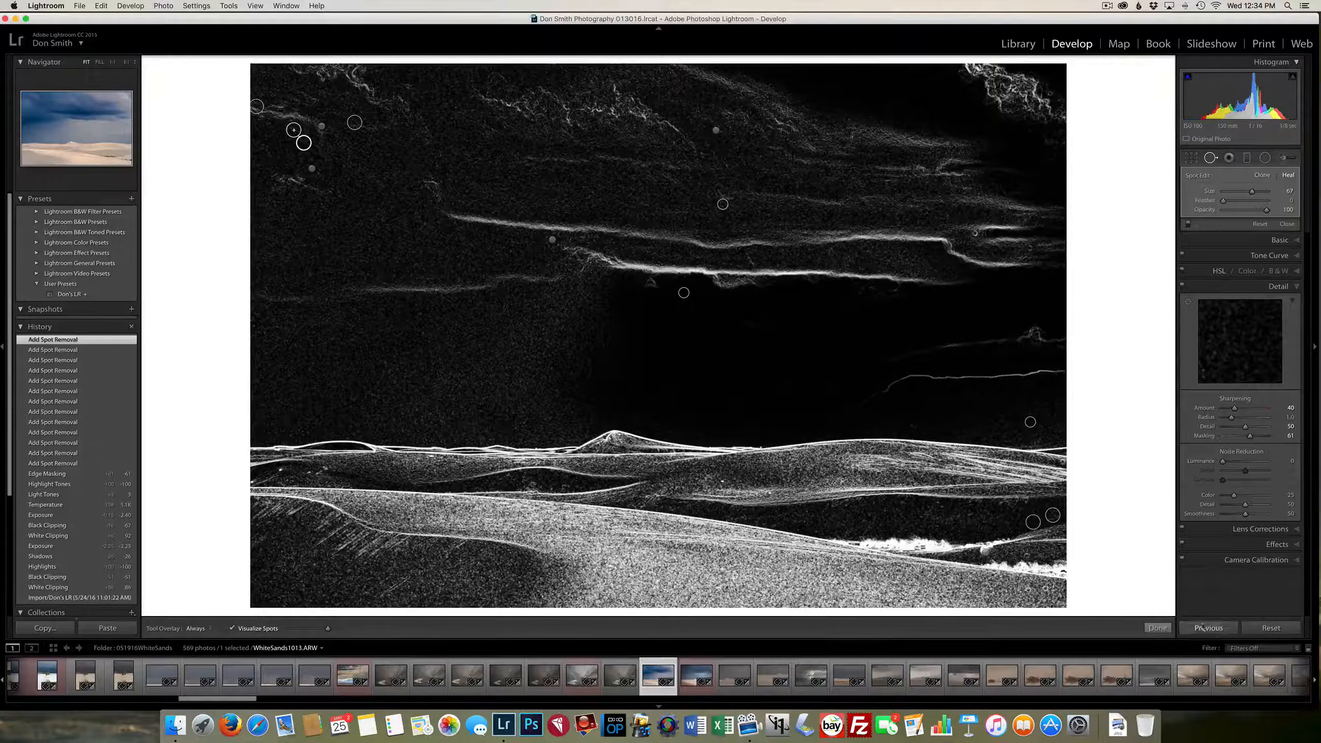
# Finish the spot removal and enable lens profile corrections for the dune photo
pyautogui.click(1158, 628)
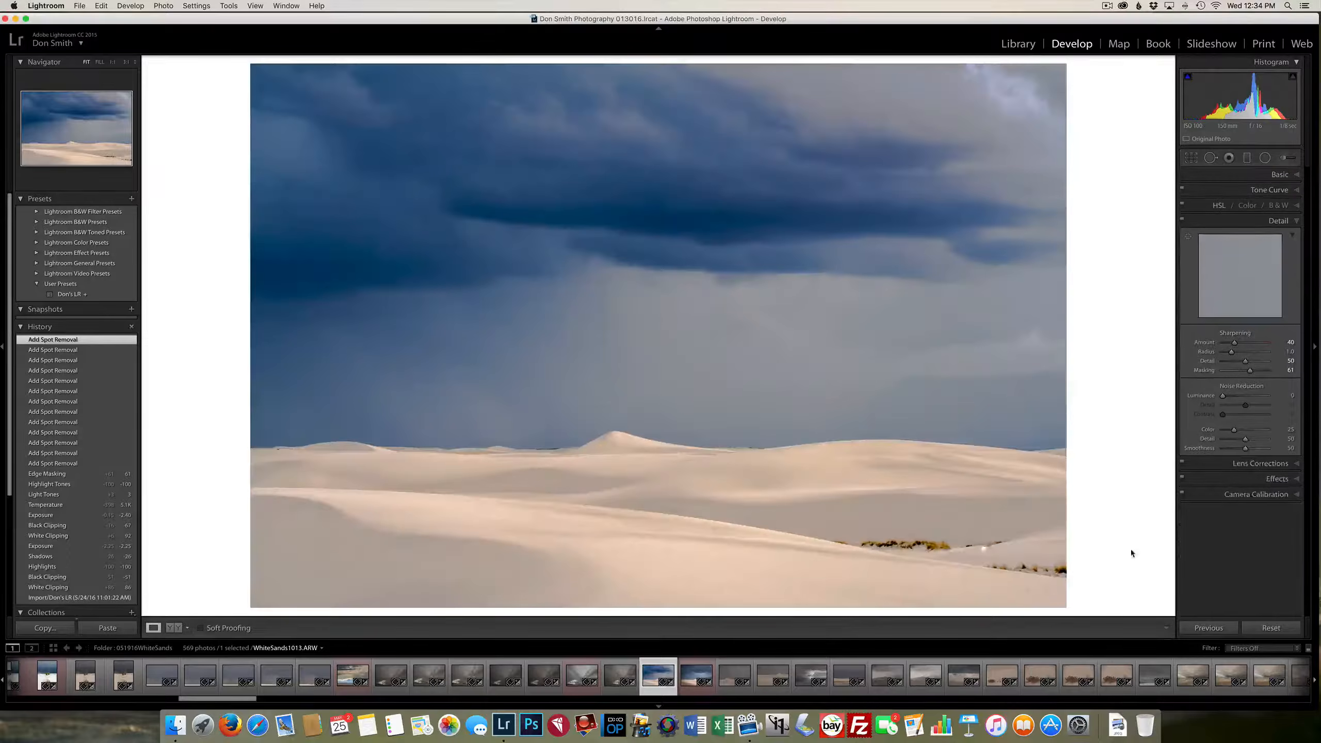
pyautogui.click(1211, 465)
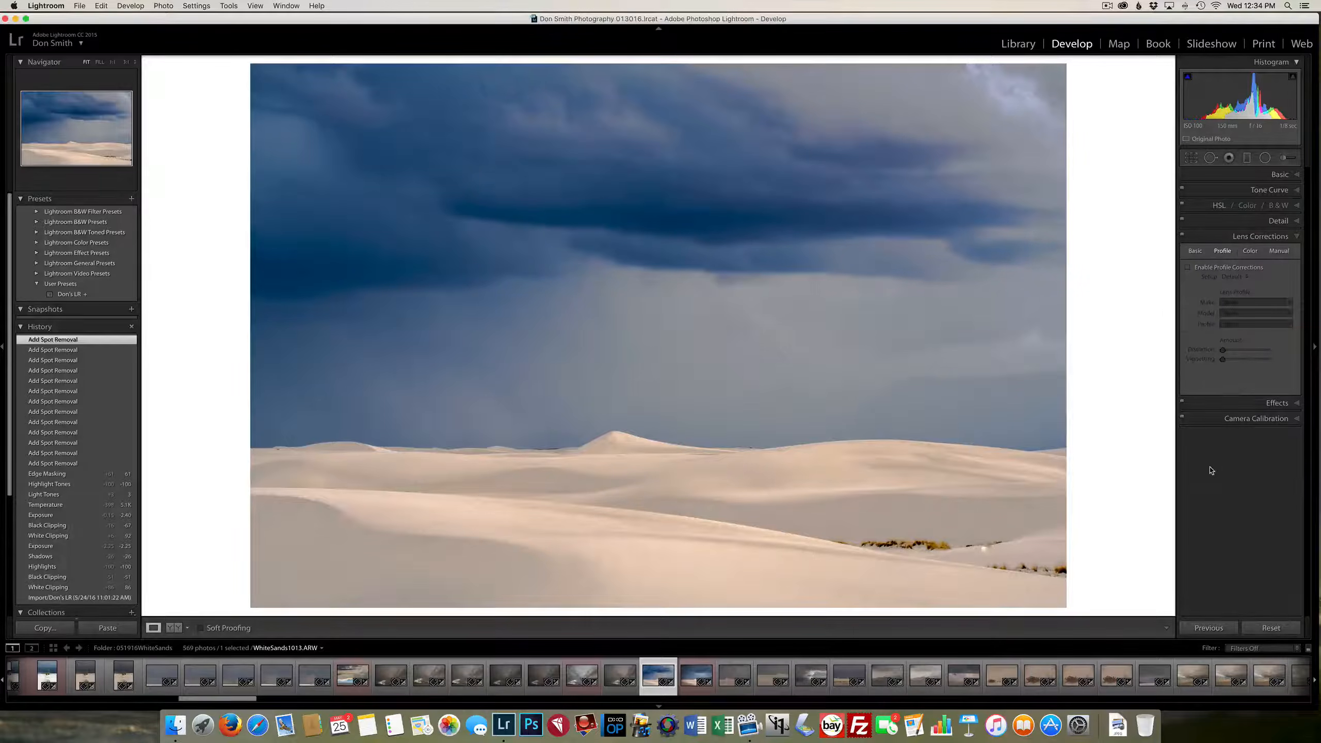
pyautogui.click(1188, 268)
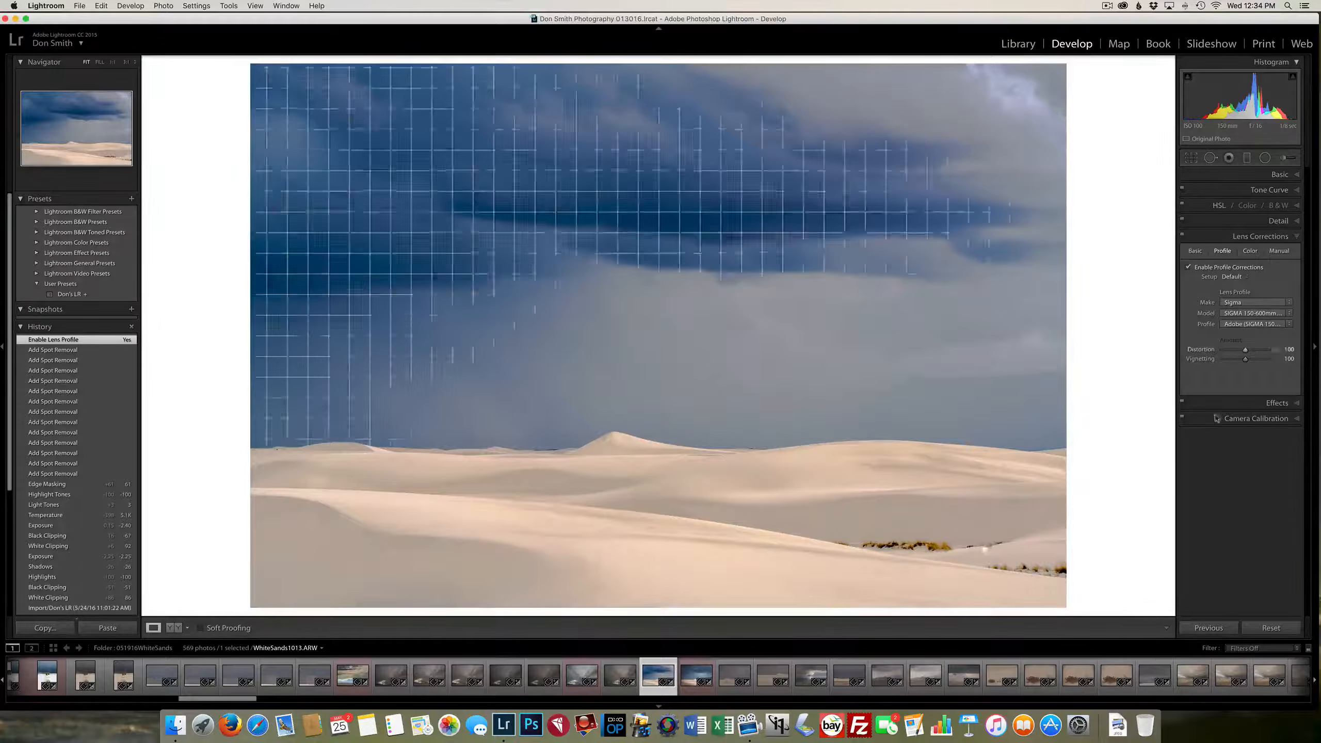
# Set the post-crop vignetting Amount to -10 with Highlight Priority style and the Dehaze Amount to +1
pyautogui.click(1228, 407)
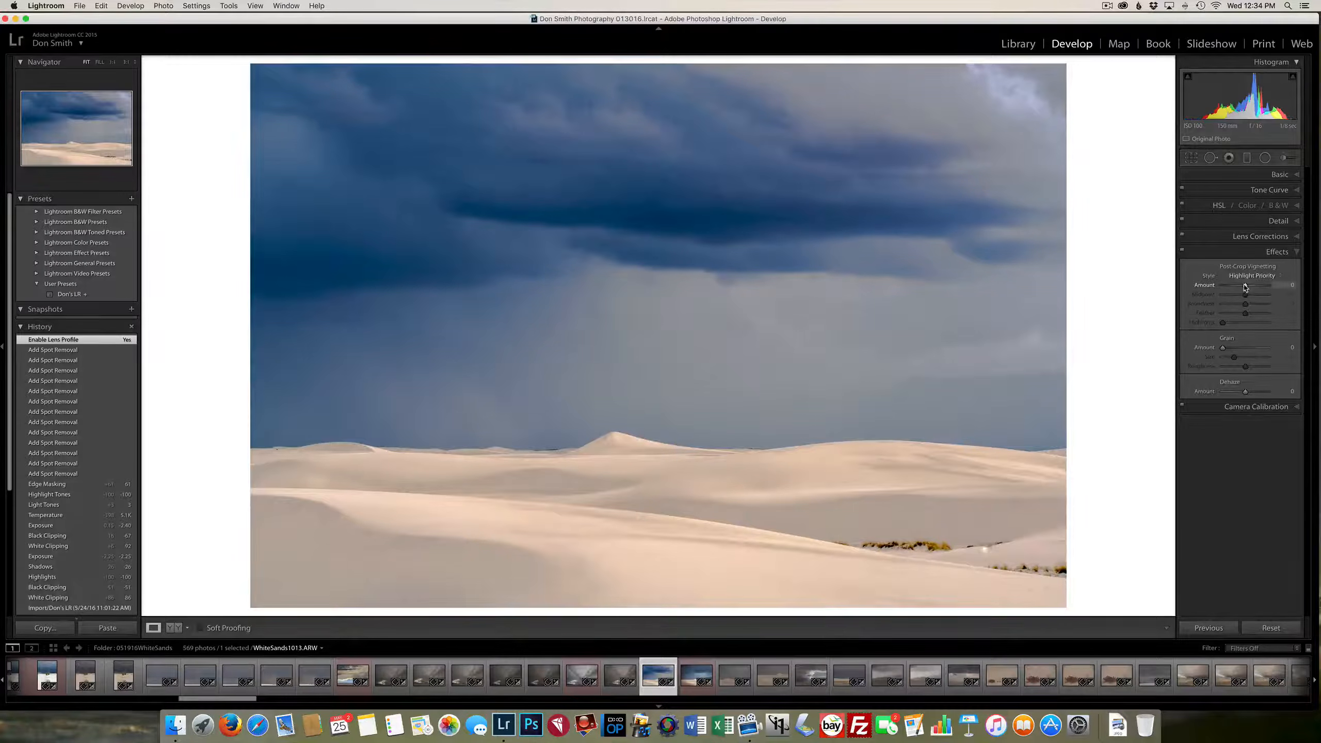
pyautogui.moveTo(1245, 286); pyautogui.dragTo(1241, 286)
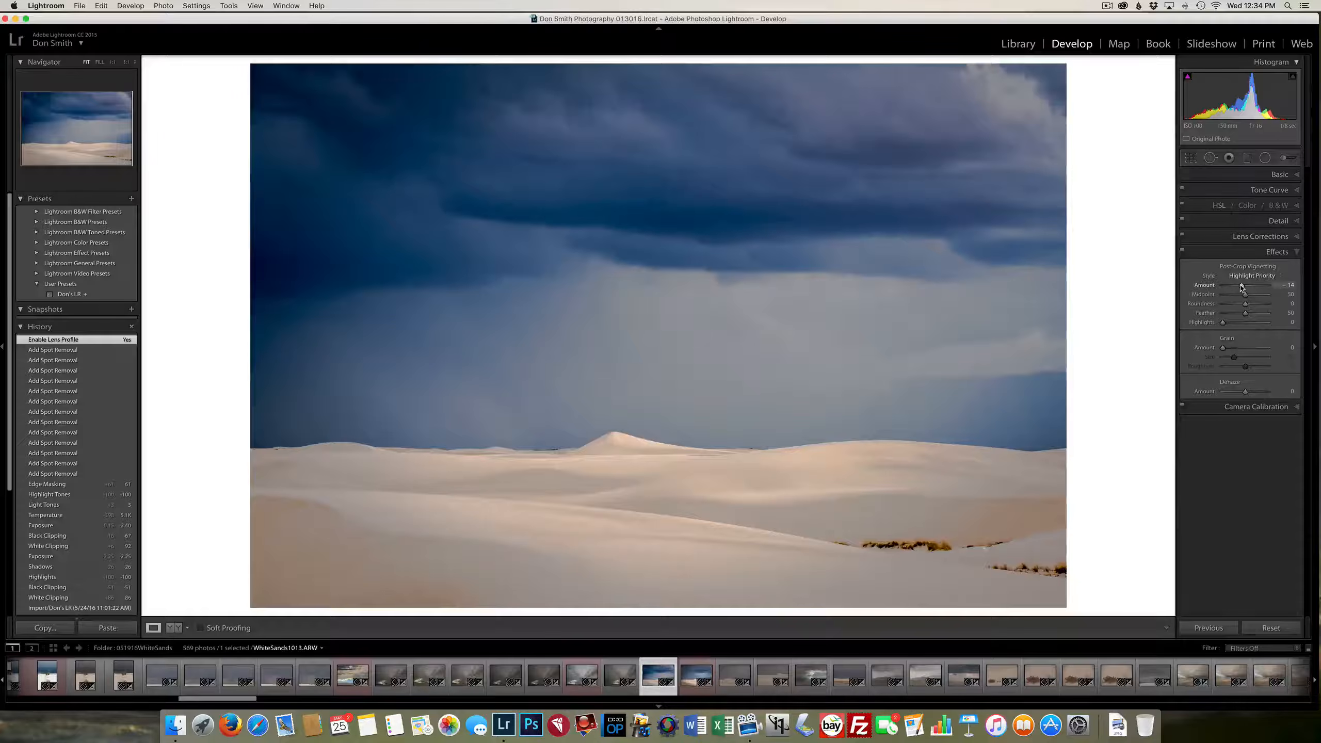
pyautogui.moveTo(1241, 287); pyautogui.dragTo(1243, 286)
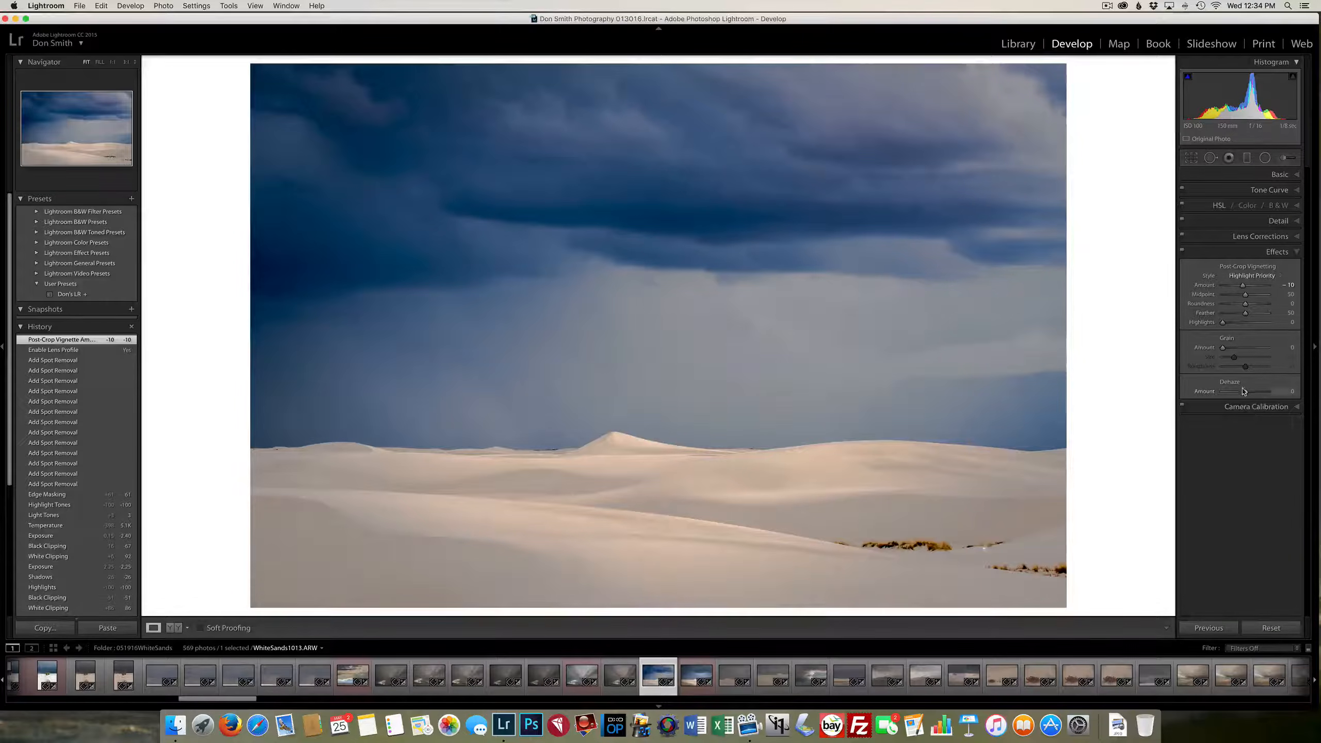
pyautogui.moveTo(1246, 394); pyautogui.dragTo(1246, 394)
pyautogui.moveTo(1247, 394); pyautogui.dragTo(1247, 393)
pyautogui.moveTo(1247, 393); pyautogui.dragTo(1245, 393)
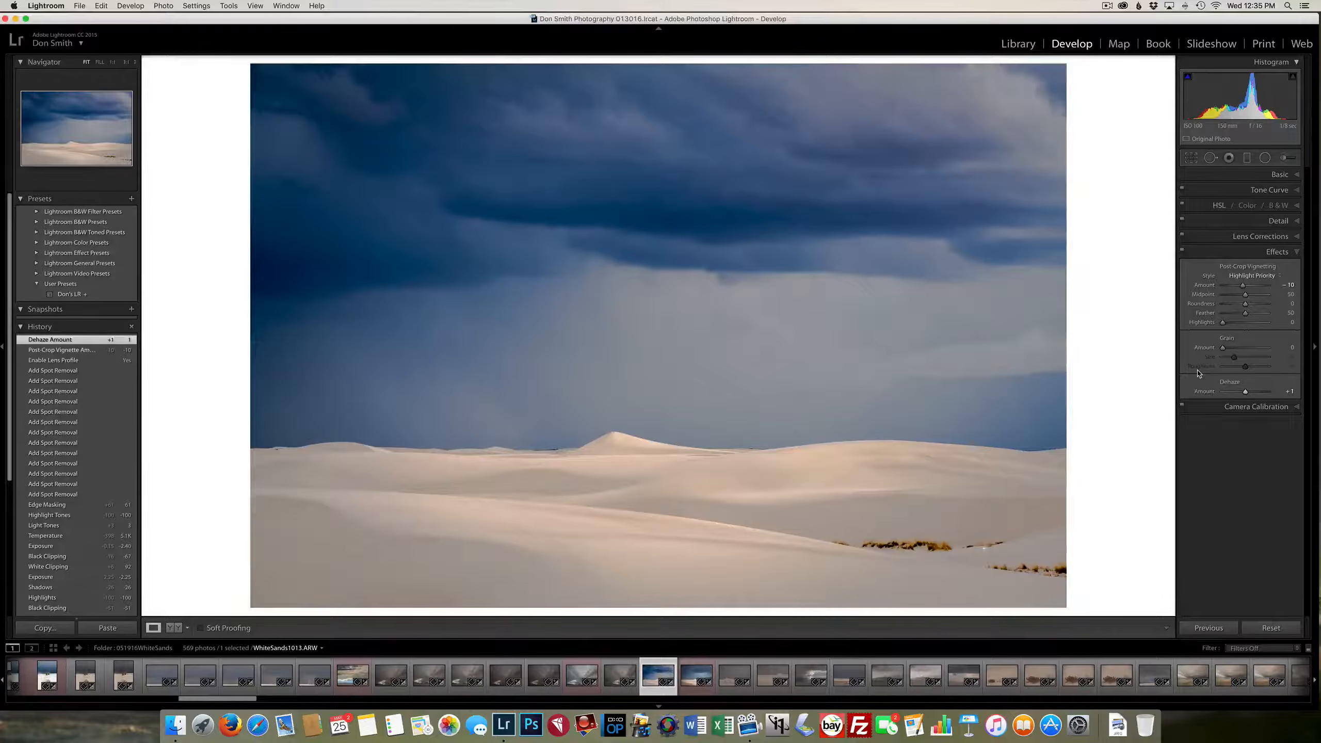
# Compare the developed dune photo with its unedited Before version, and return to the edited view
pyautogui.press('\\')
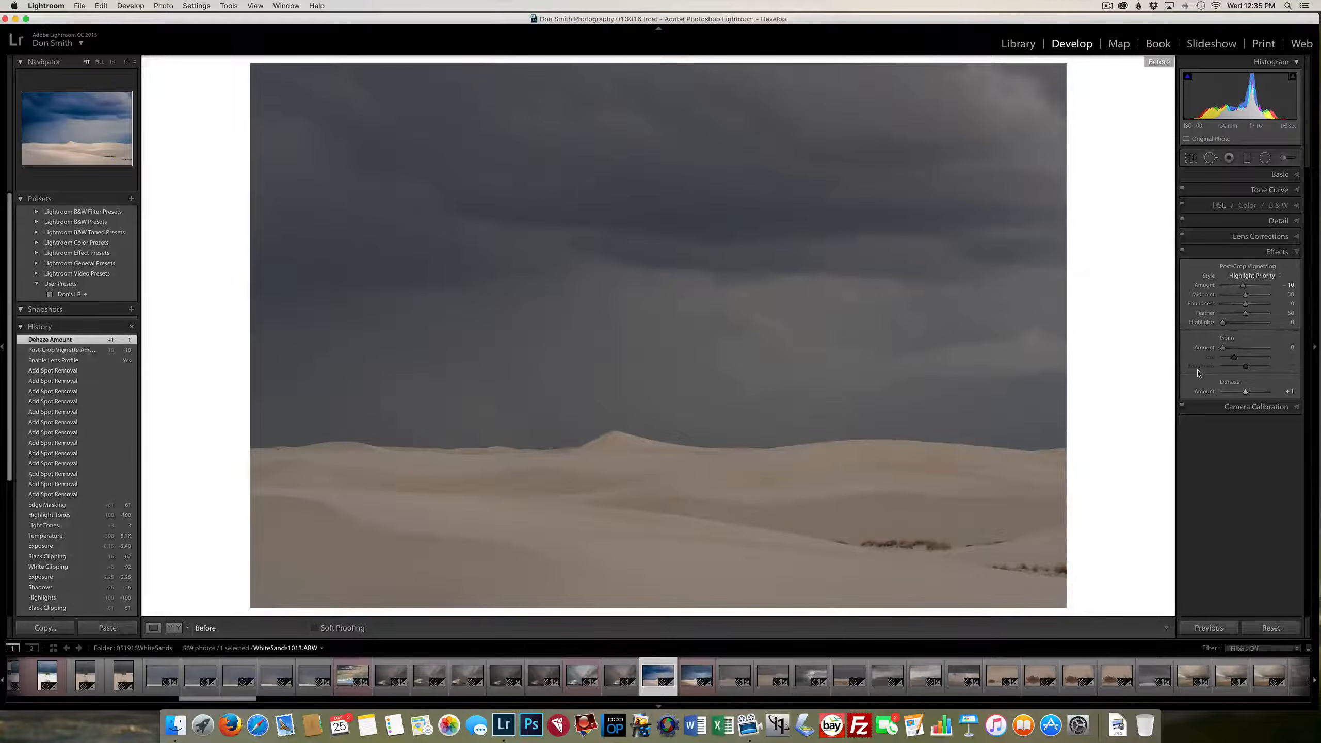
pyautogui.press('\\')
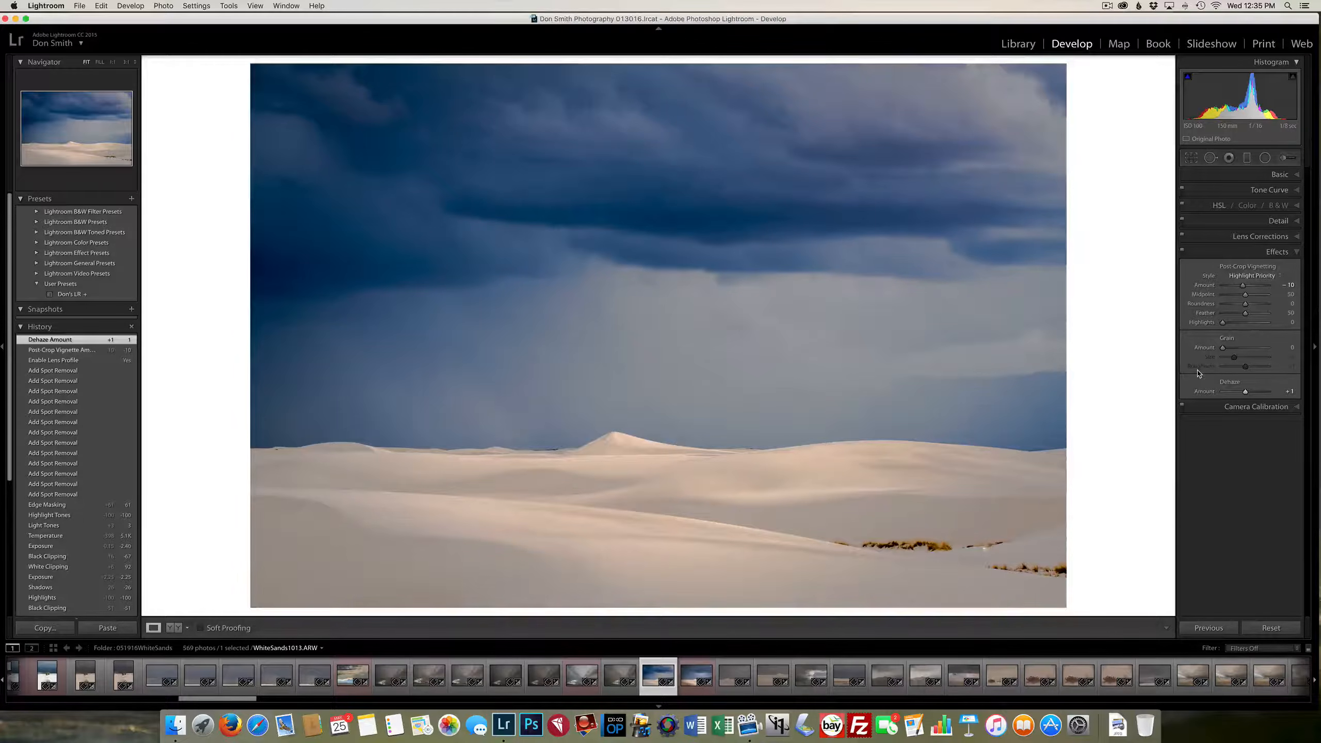
# Switch to the next photo, WhiteSands1014.ARW, and examine its Basic and Tone Curve settings
pyautogui.press('Right')
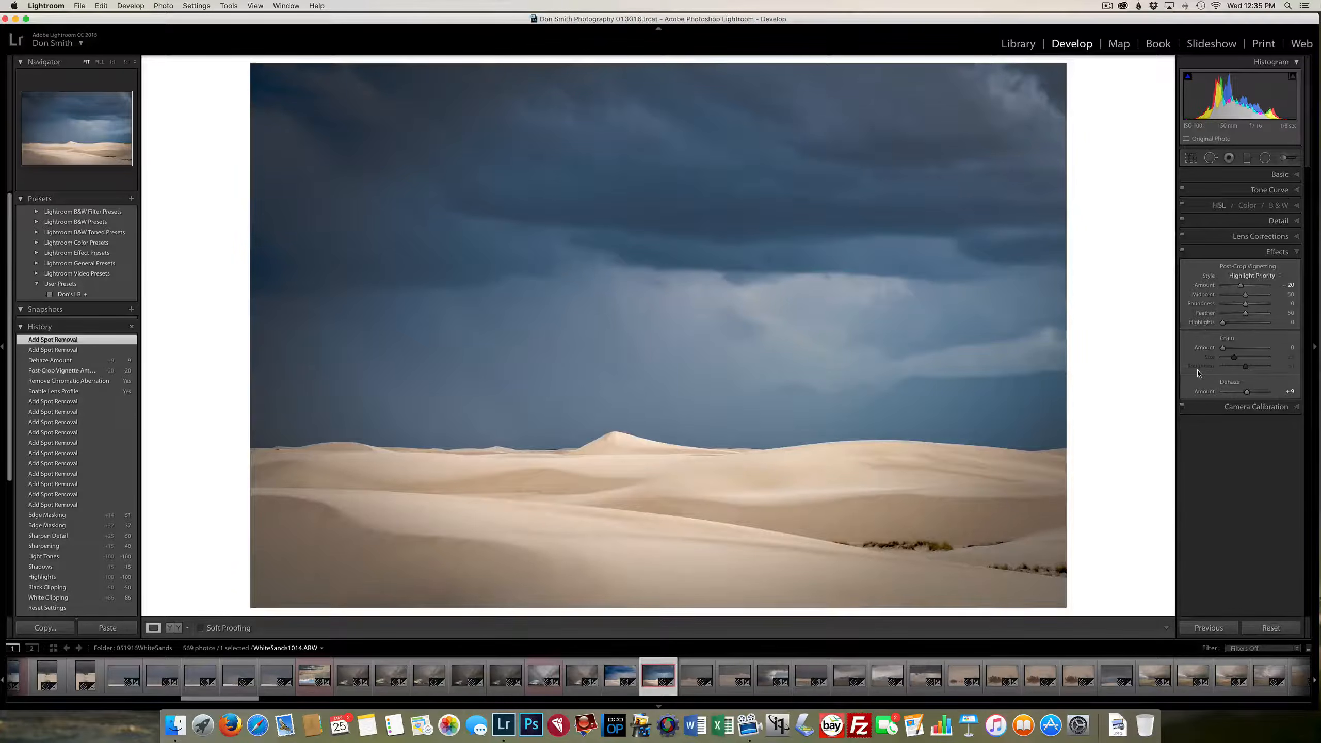
pyautogui.click(1237, 176)
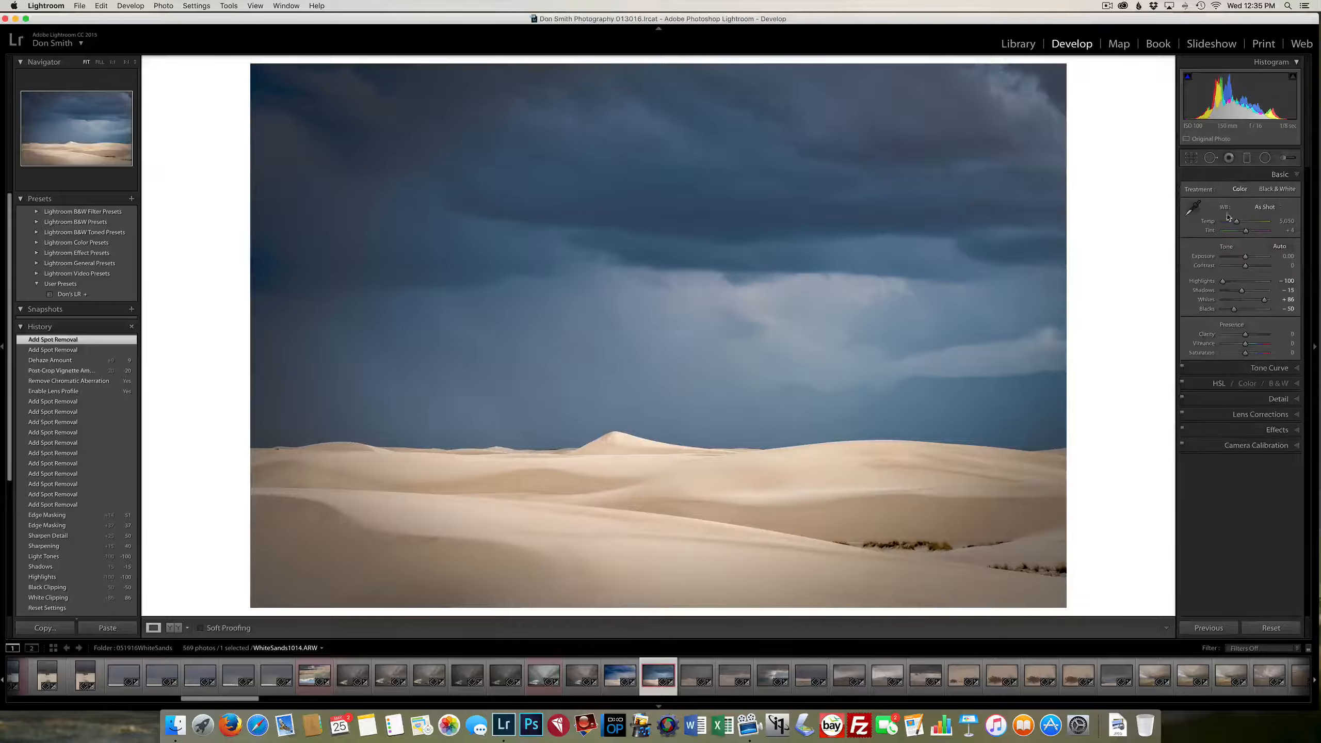
pyautogui.click(1223, 369)
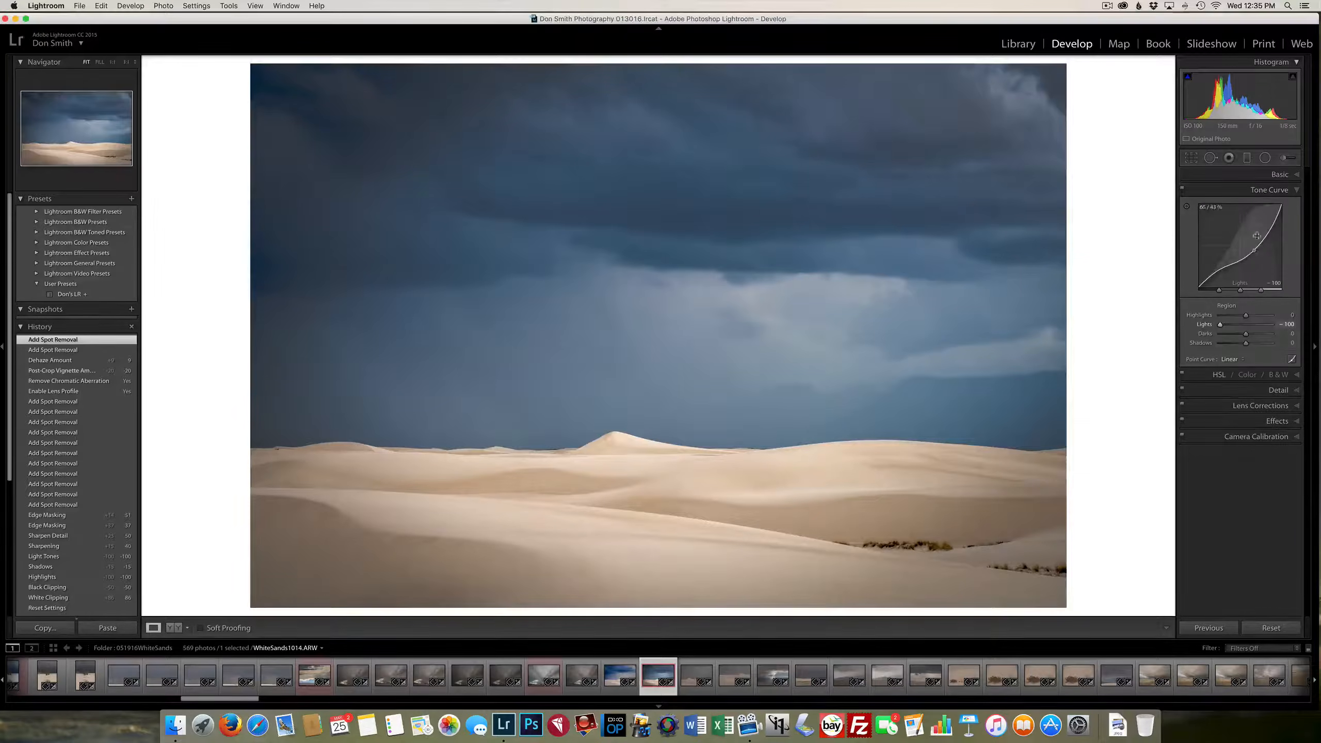